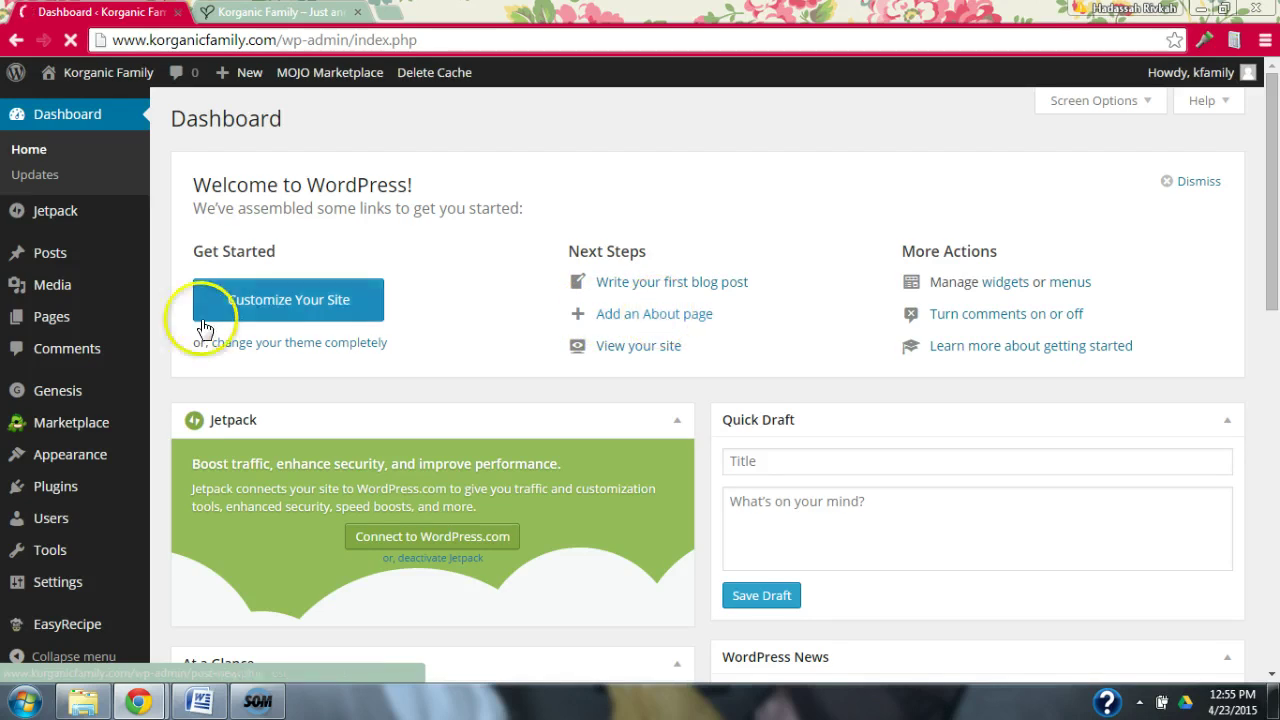
View the list of all pages and return to the dashboard.
mouse_move(57, 316)
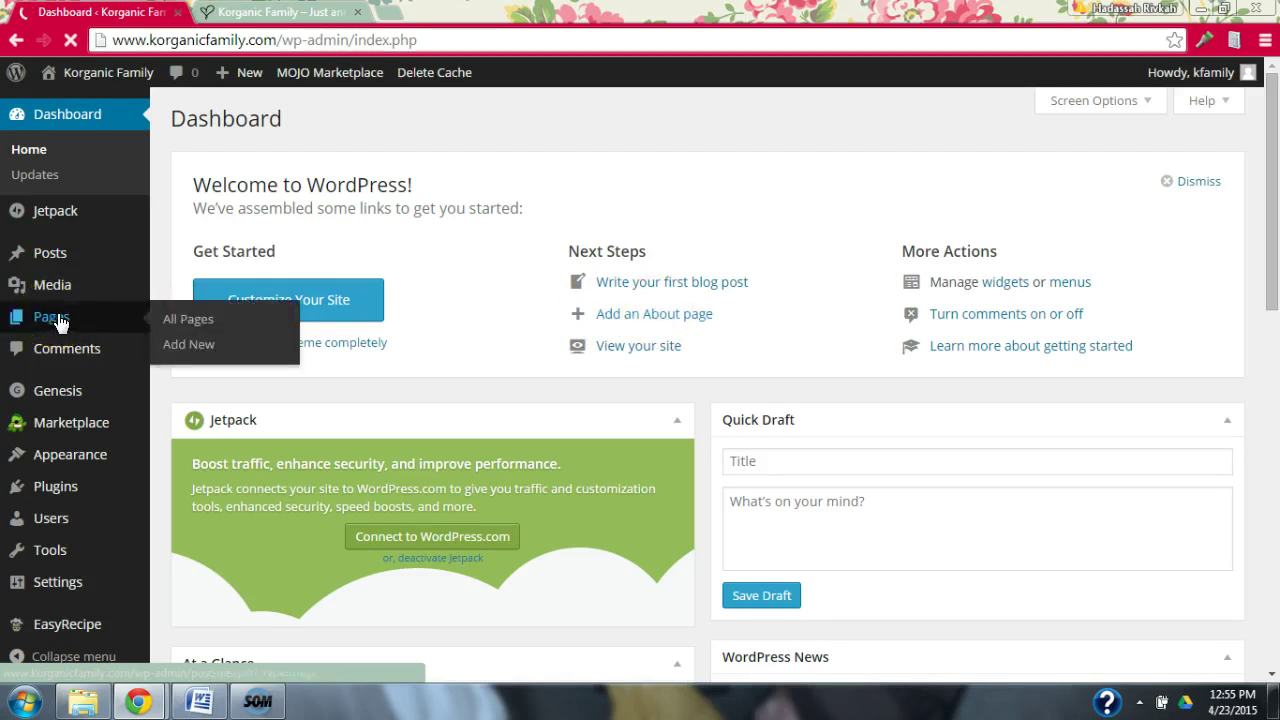
click(196, 332)
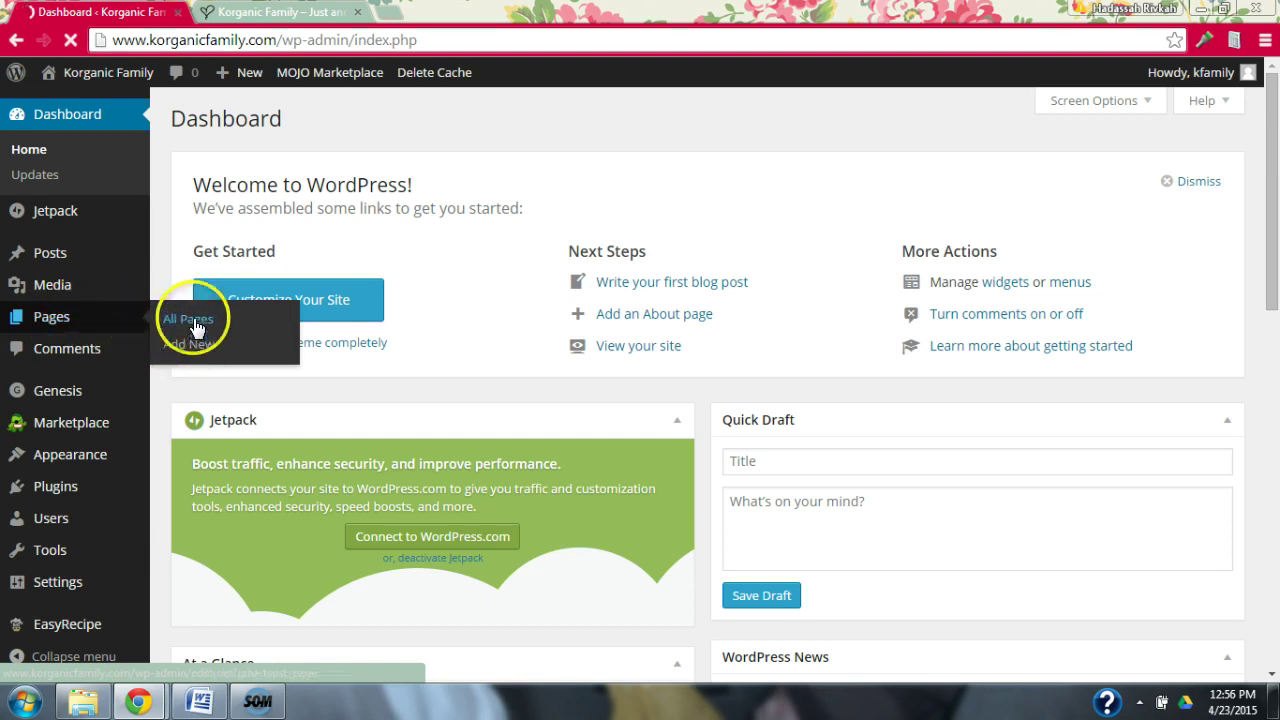
click(194, 320)
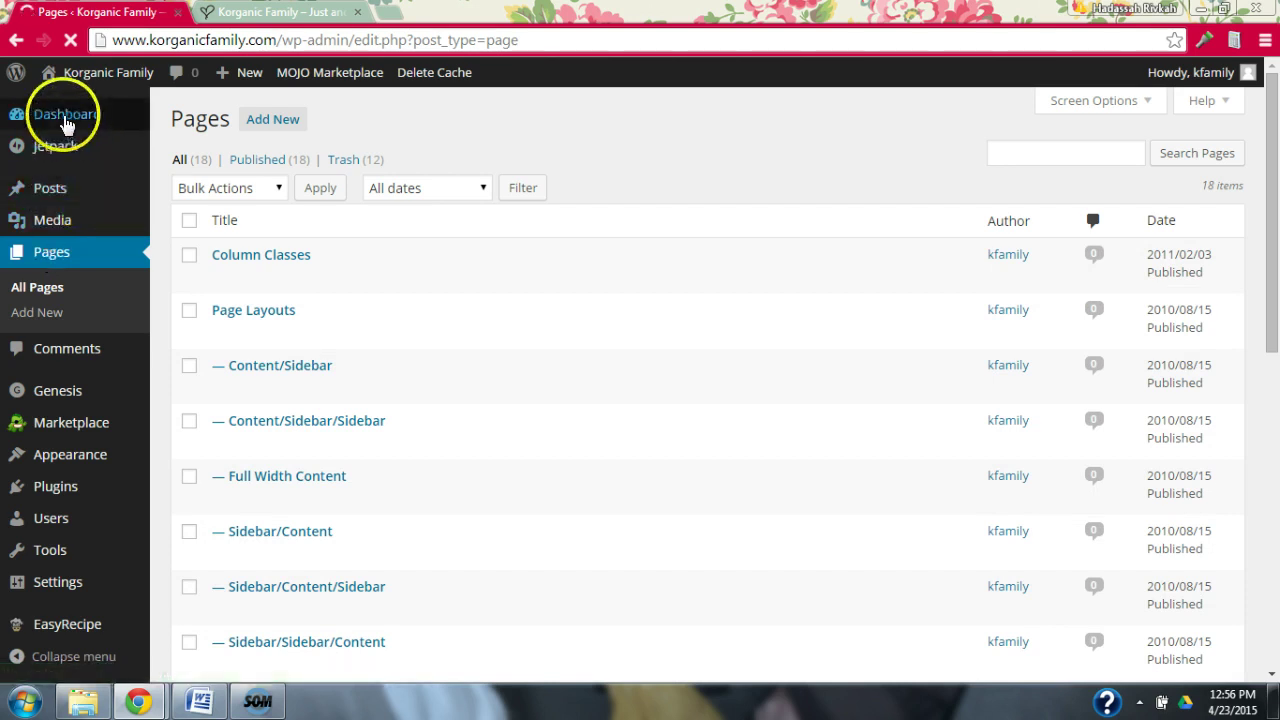
click(66, 118)
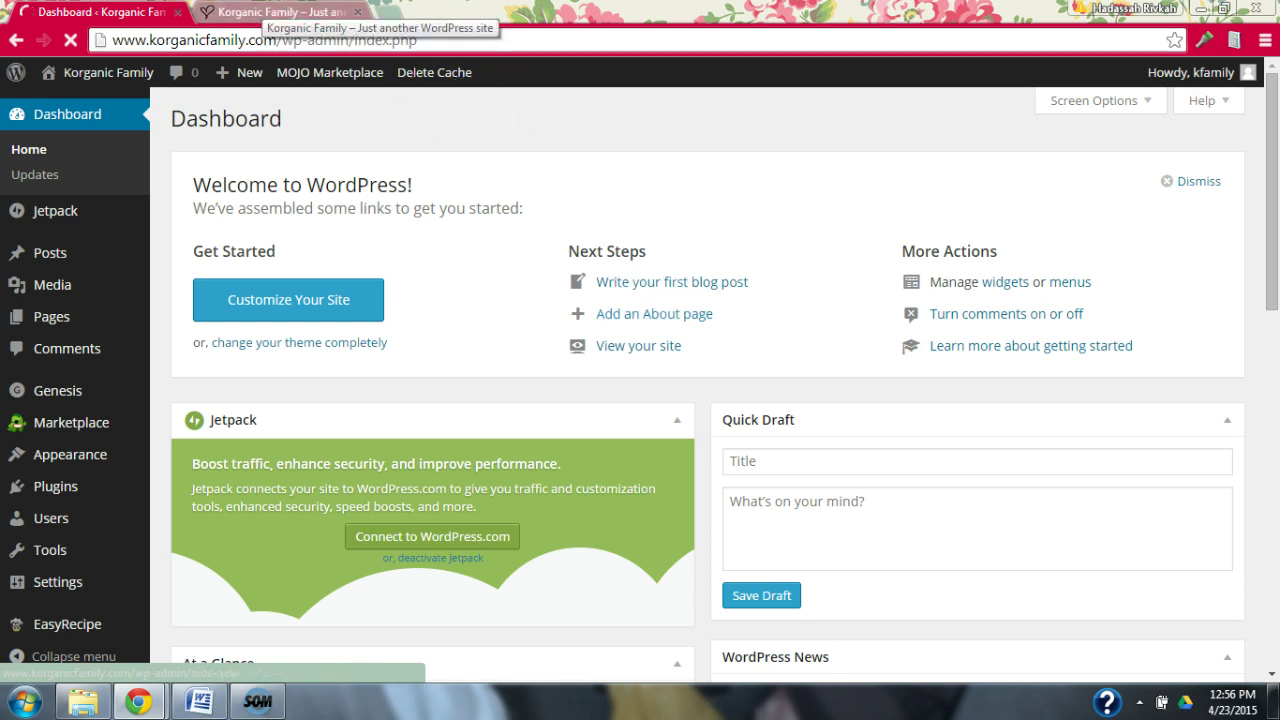
View the live site in its open tab, visit it from the dashboard as well, and return to the dashboard.
click(267, 12)
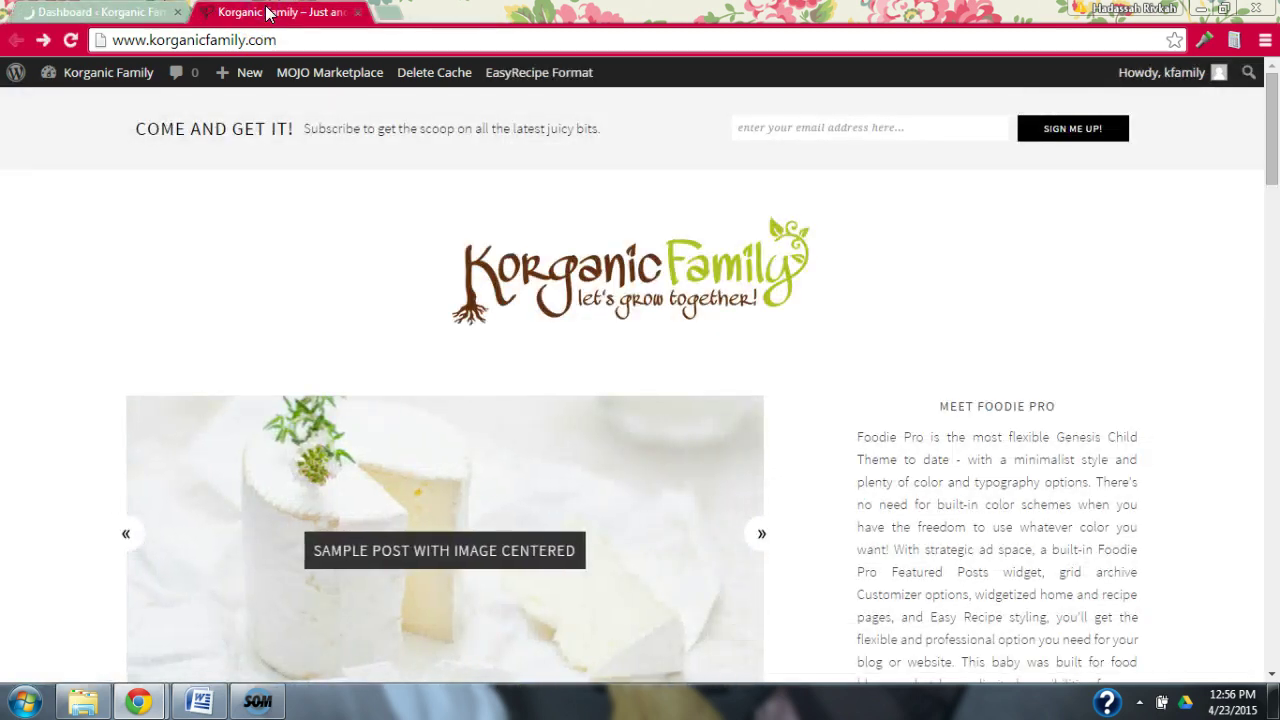
click(100, 12)
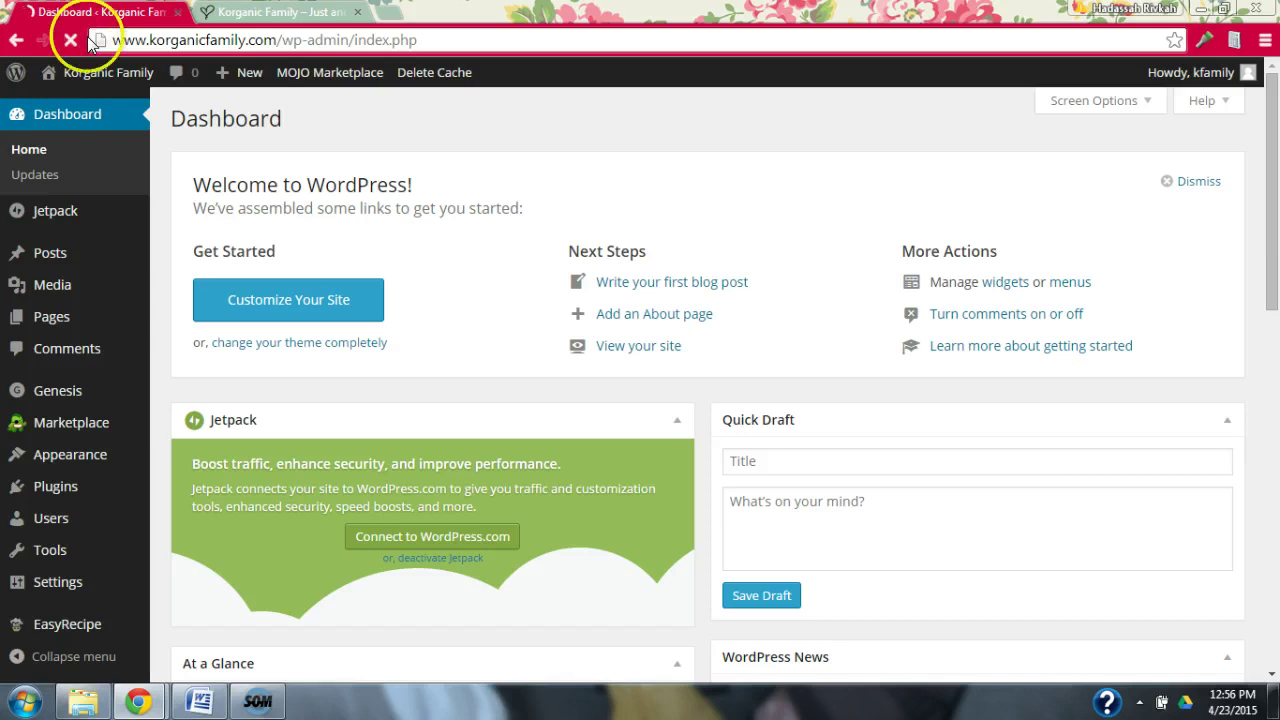
mouse_move(86, 71)
click(66, 108)
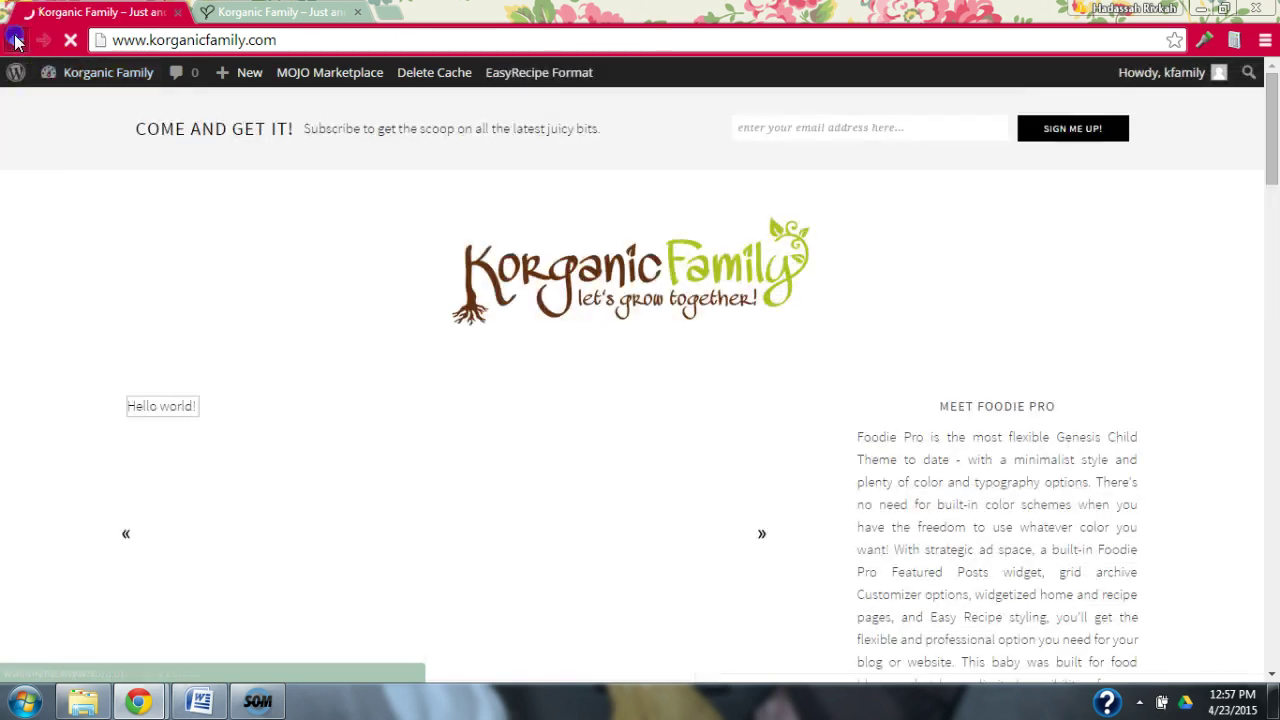
click(15, 40)
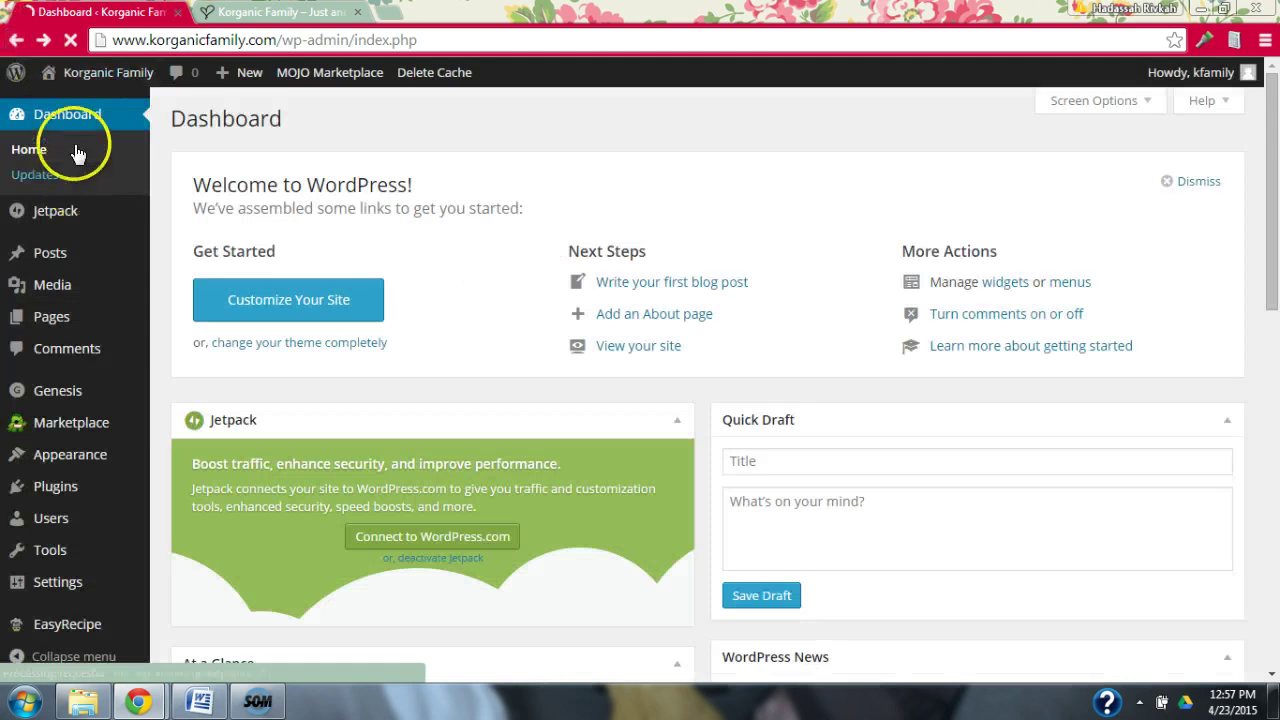
Open the live site from the dashboard in a new tab and close the older site tab.
mouse_move(97, 88)
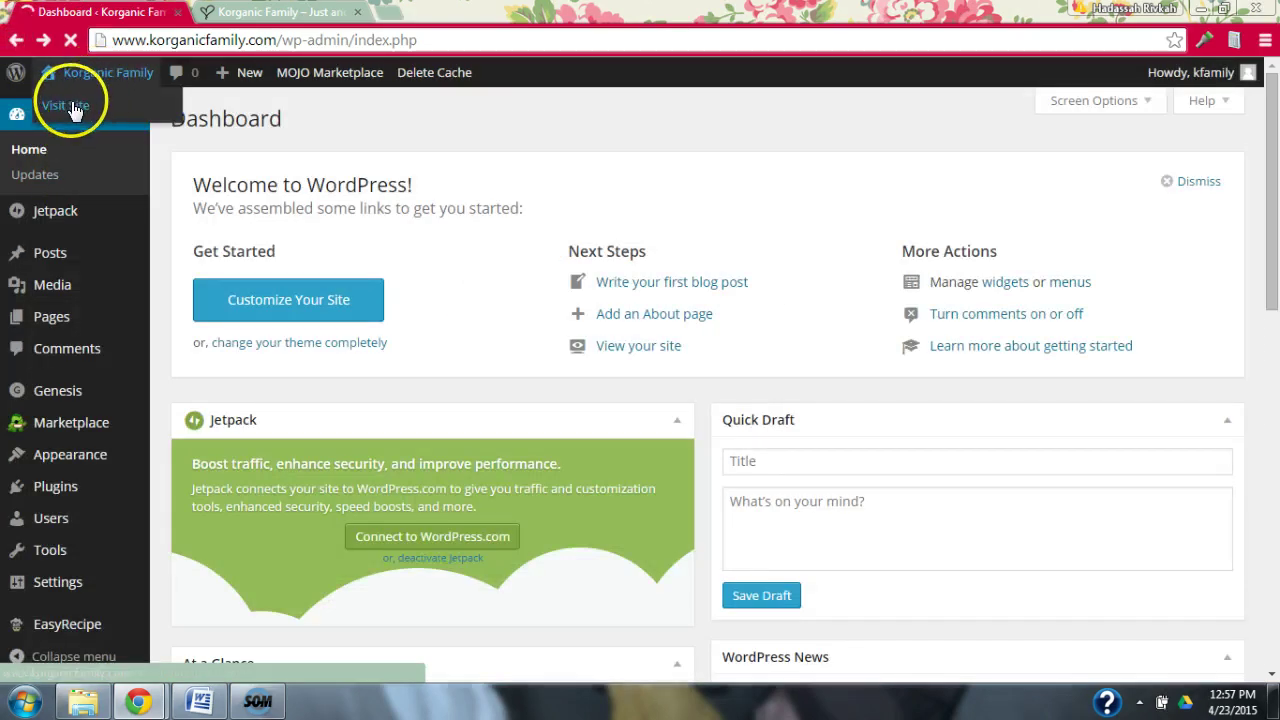
right_click(90, 106)
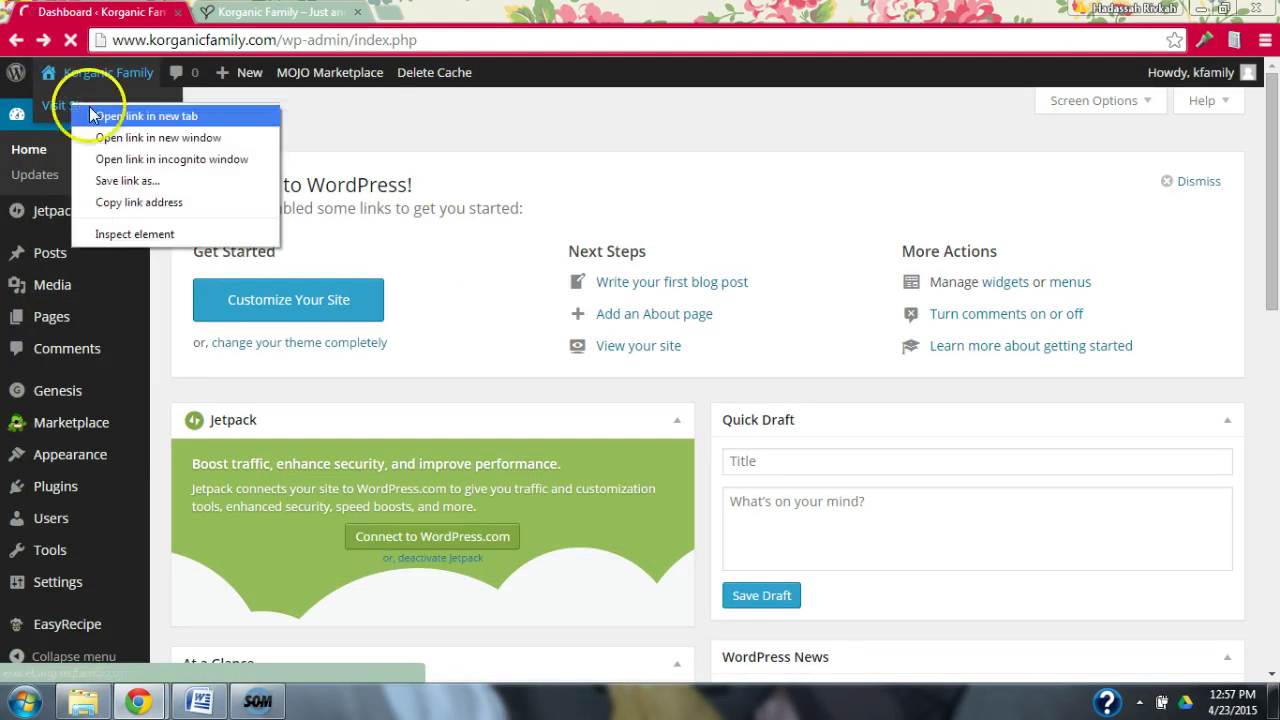
click(95, 113)
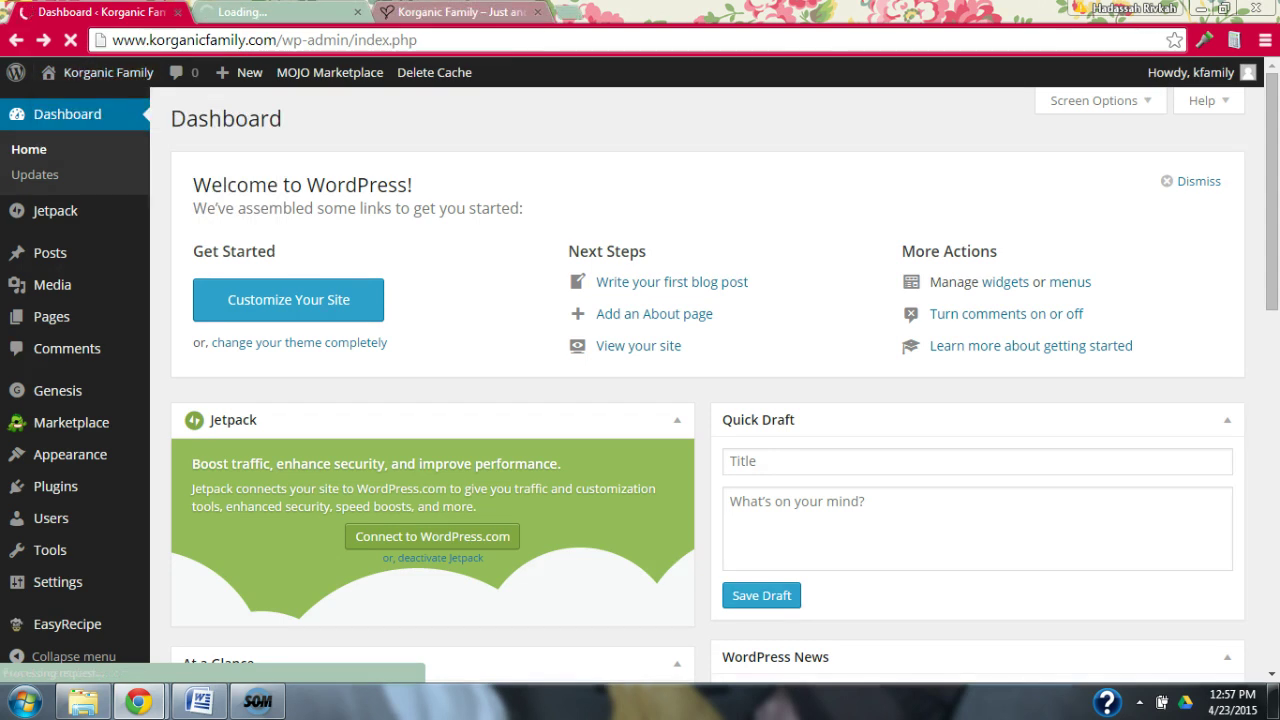
click(437, 10)
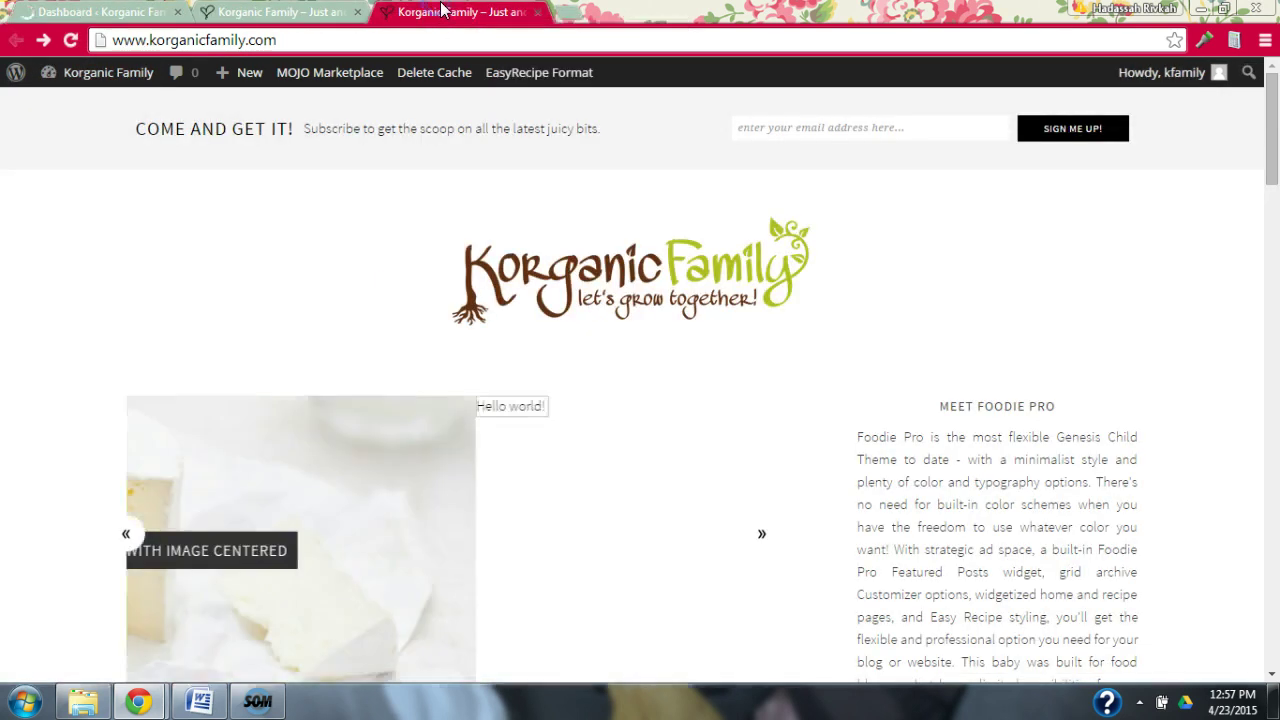
click(538, 12)
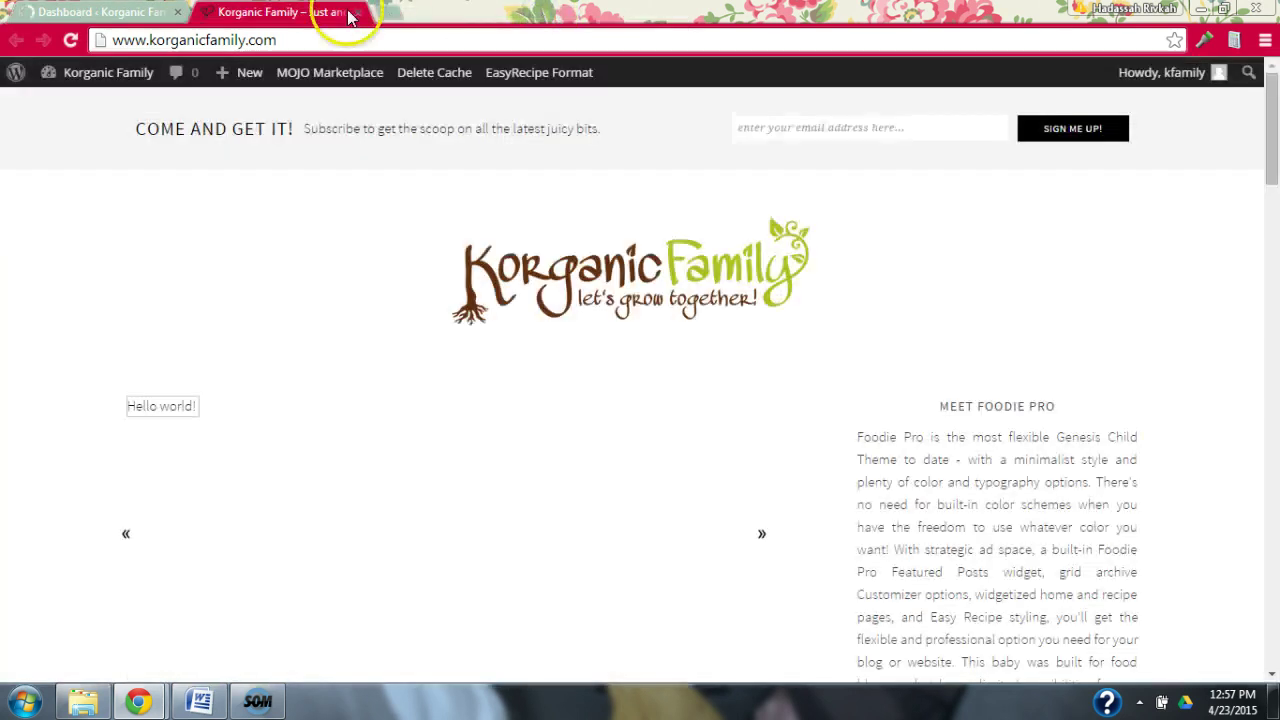
Switch between the dashboard and the live site, look over the homepage and reload it.
click(65, 12)
mouse_move(71, 72)
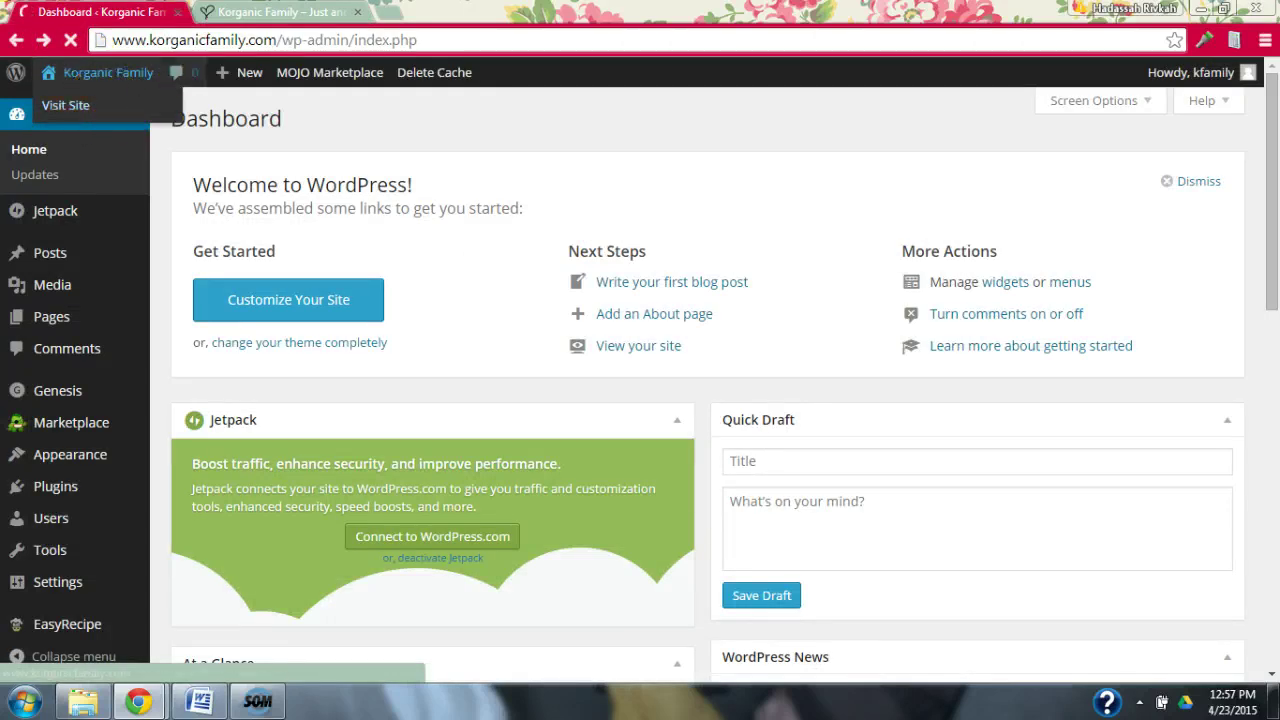
click(280, 12)
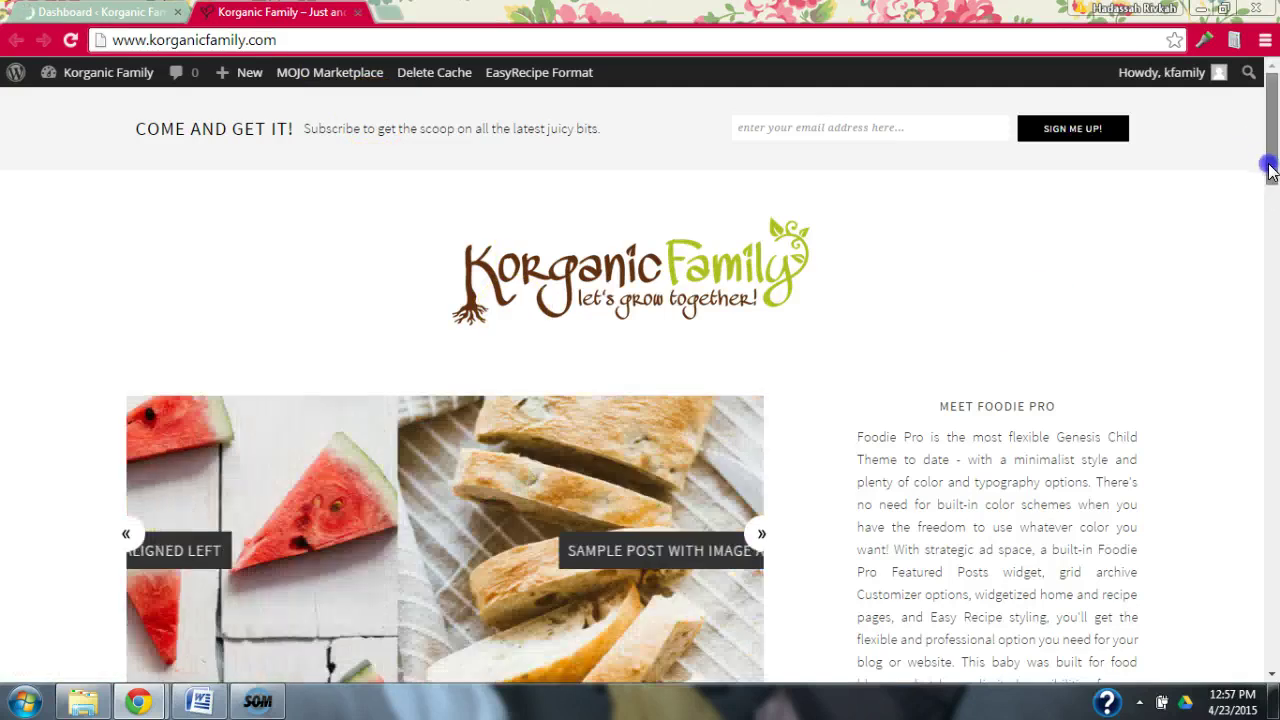
drag(1270, 166, 1266, 109)
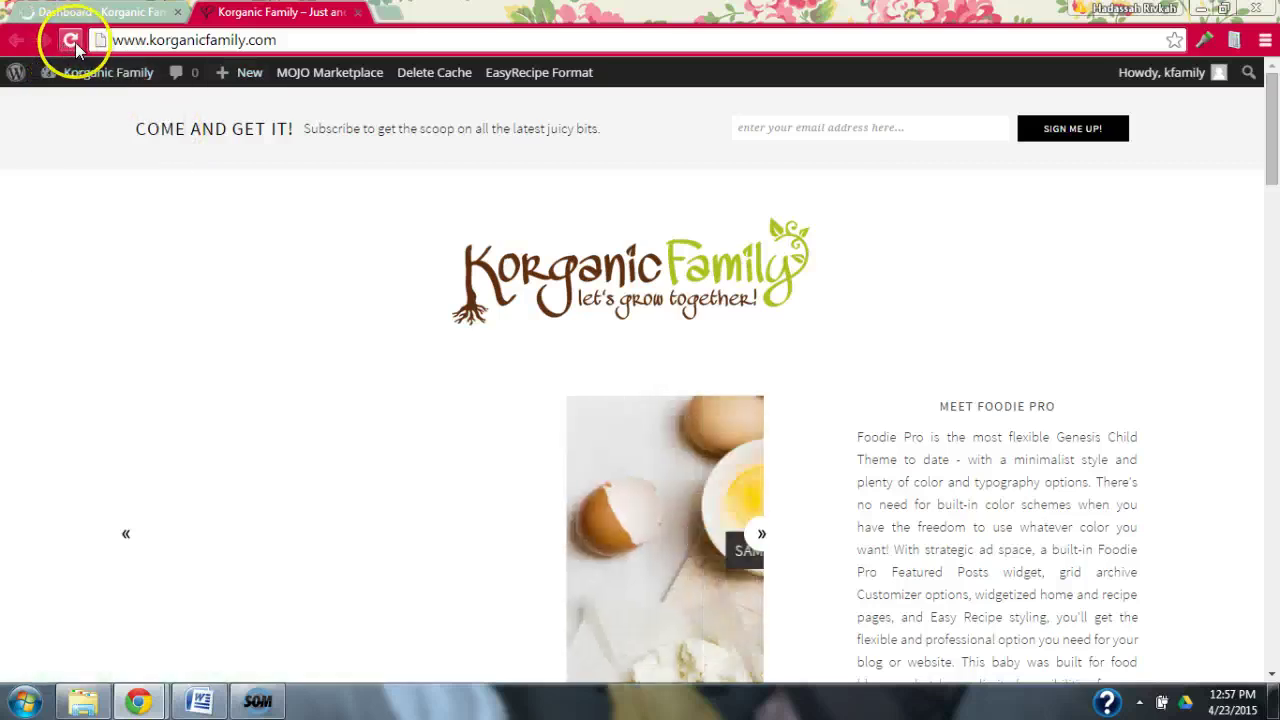
click(70, 40)
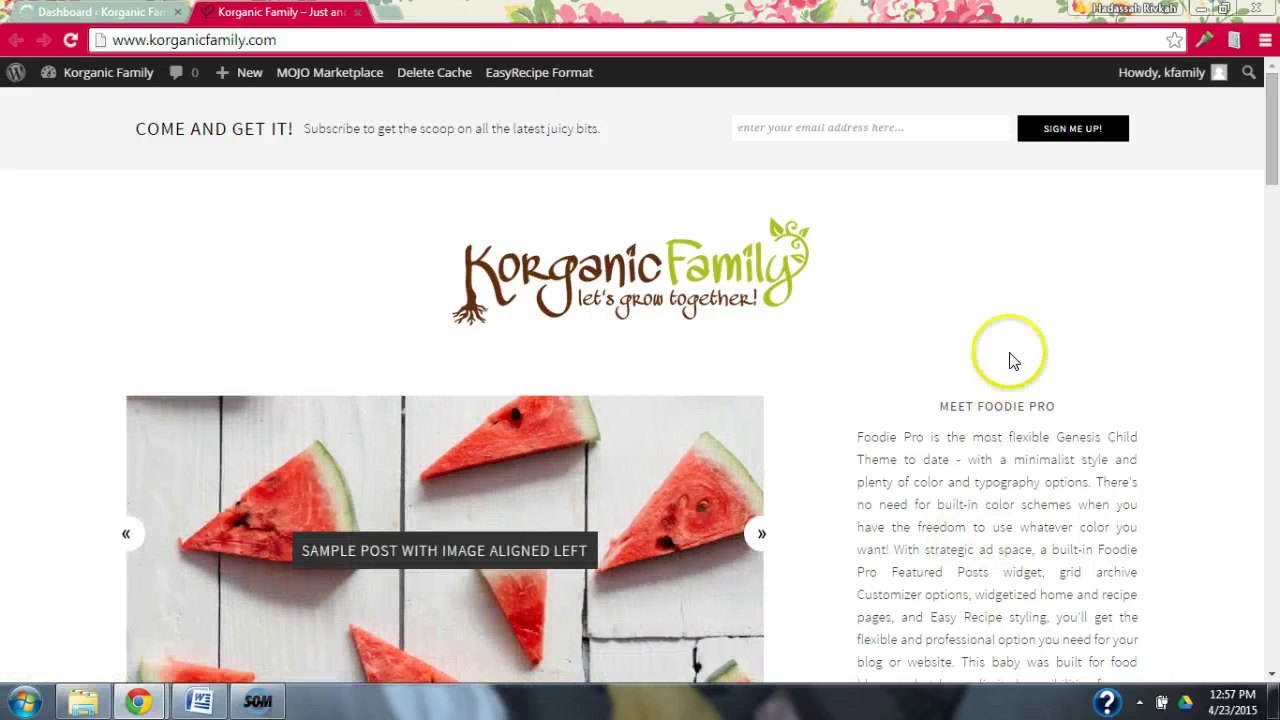
Add an About page from the dashboard, title it "About Us" and place the cursor in its body.
key(ctrl+1)
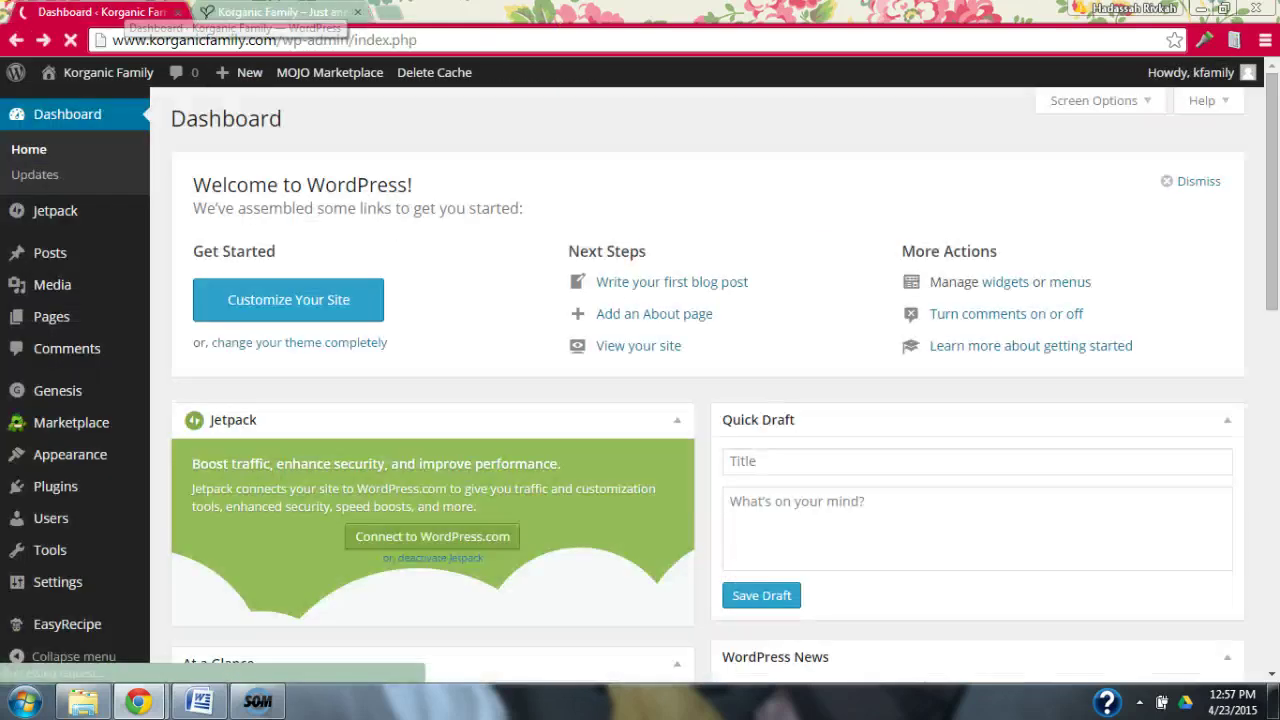
click(620, 318)
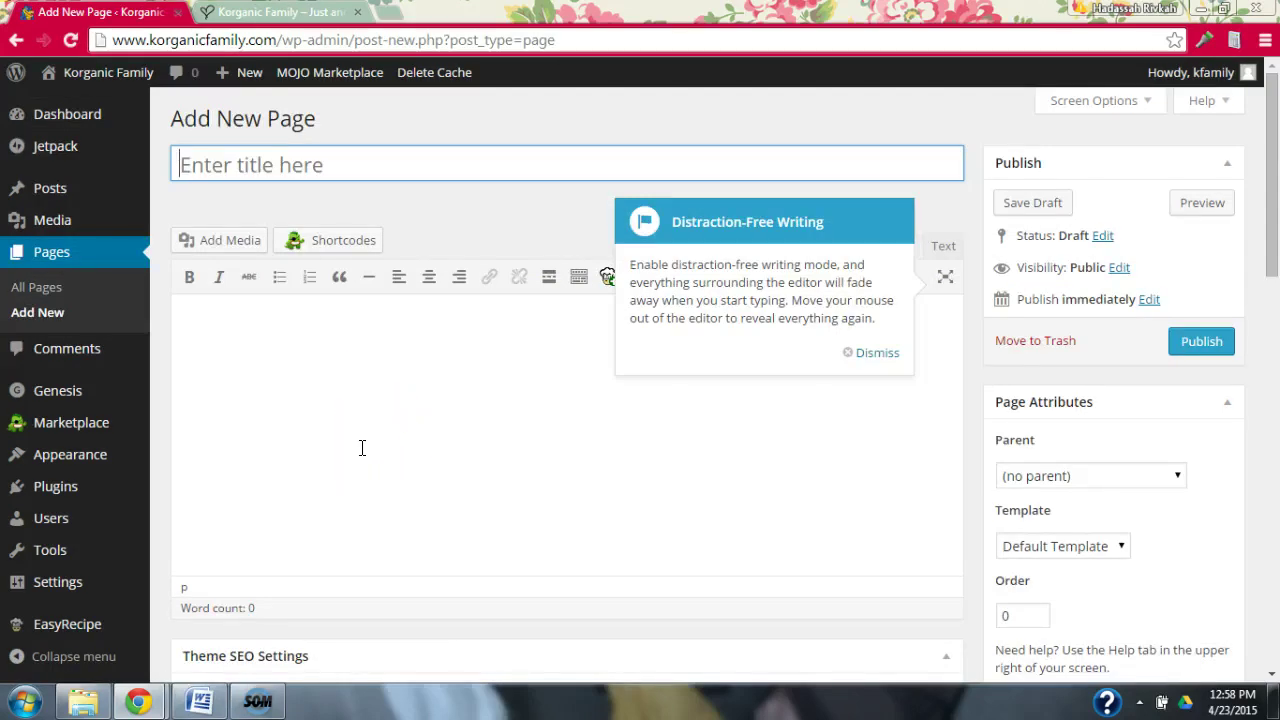
text(About U)
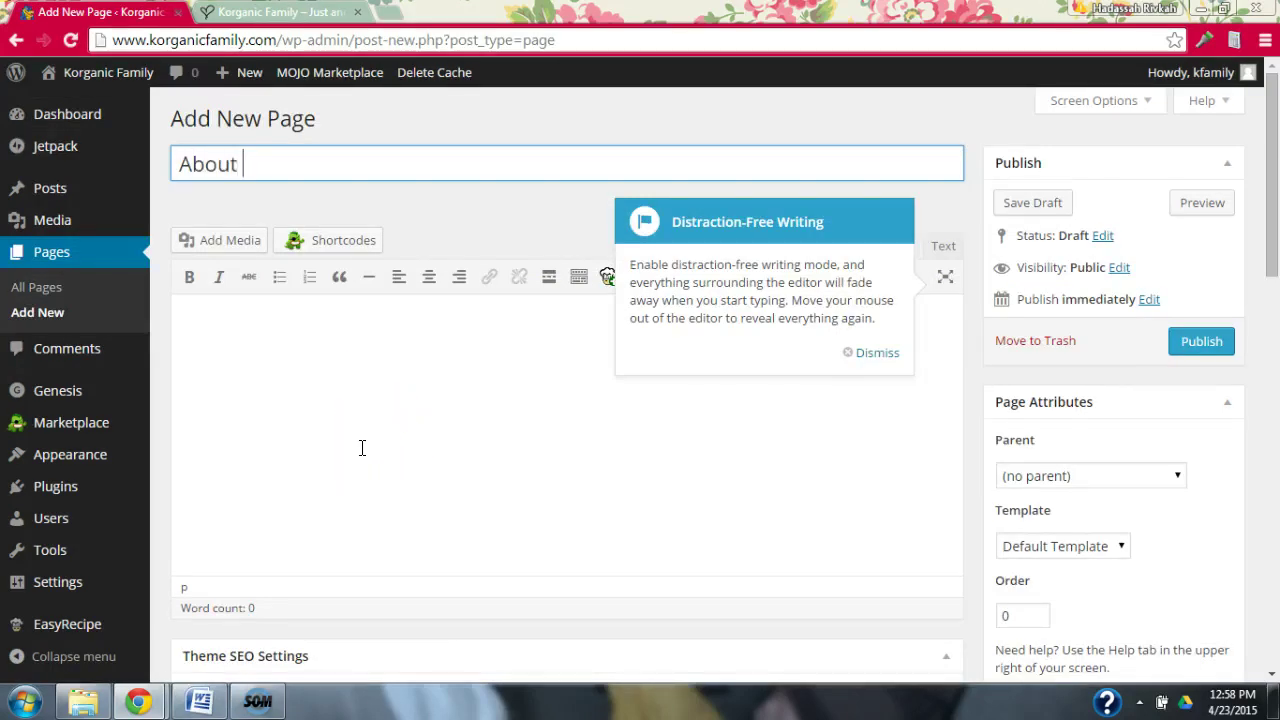
text(s)
click(298, 411)
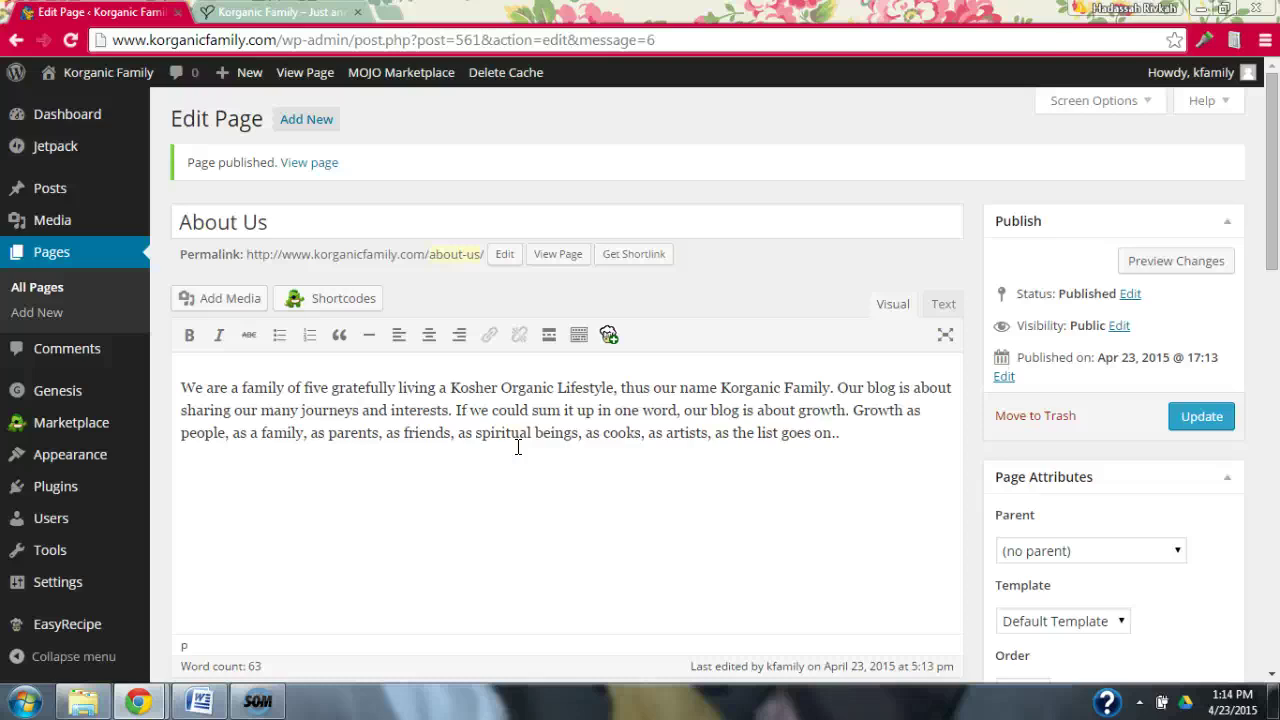
Insert blank lines above the About Us paragraph and place the cursor on the first one.
click(179, 383)
key(Return)
key(Return)
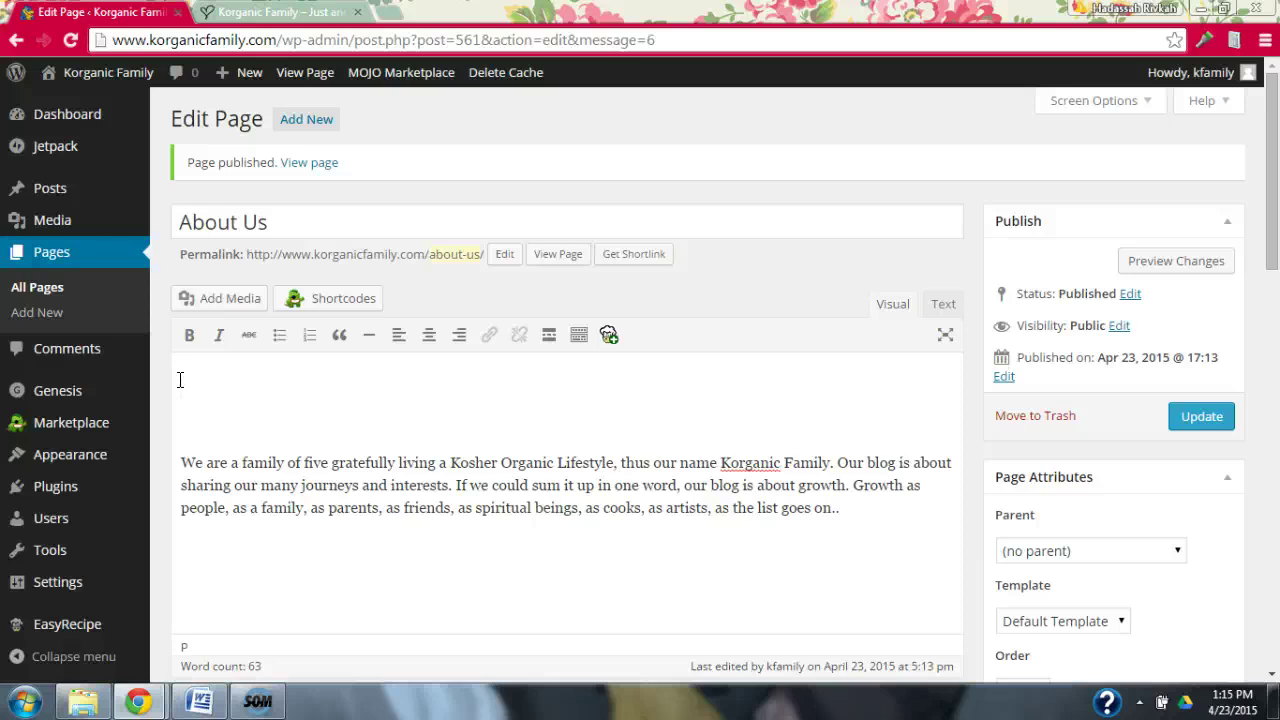
click(180, 380)
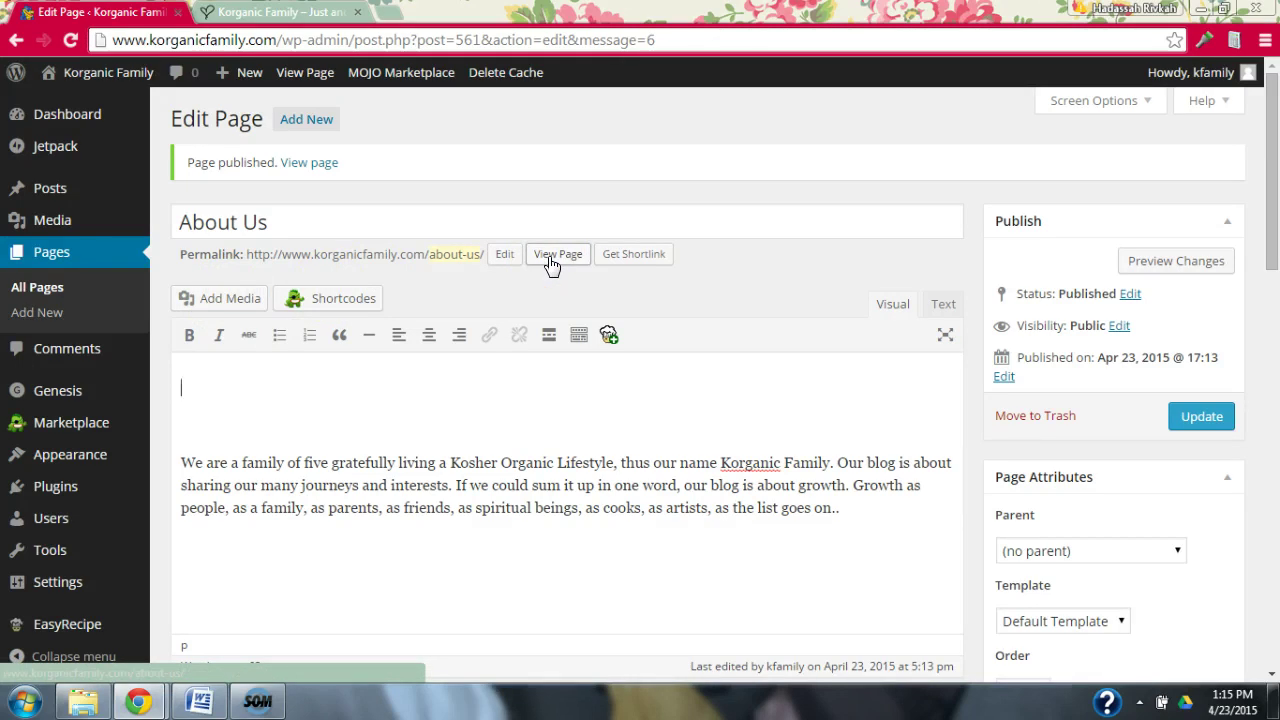
click(588, 257)
click(1006, 257)
click(1172, 262)
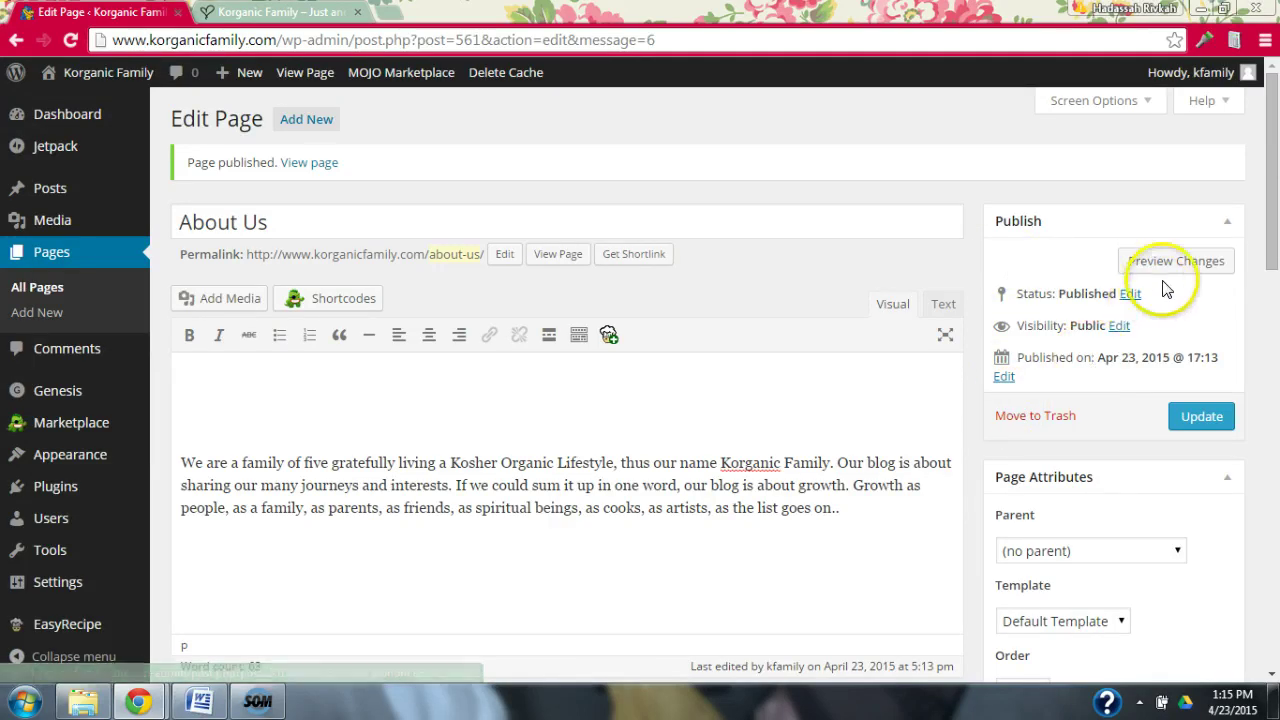
click(560, 255)
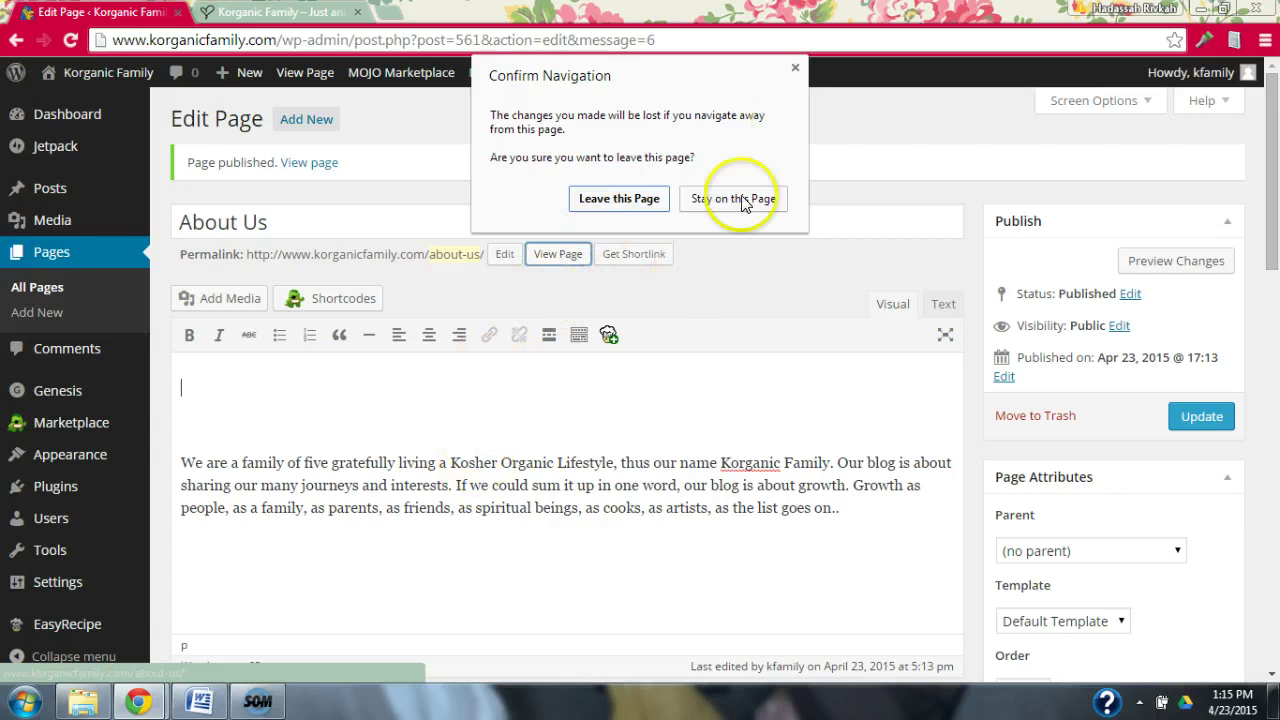
click(726, 198)
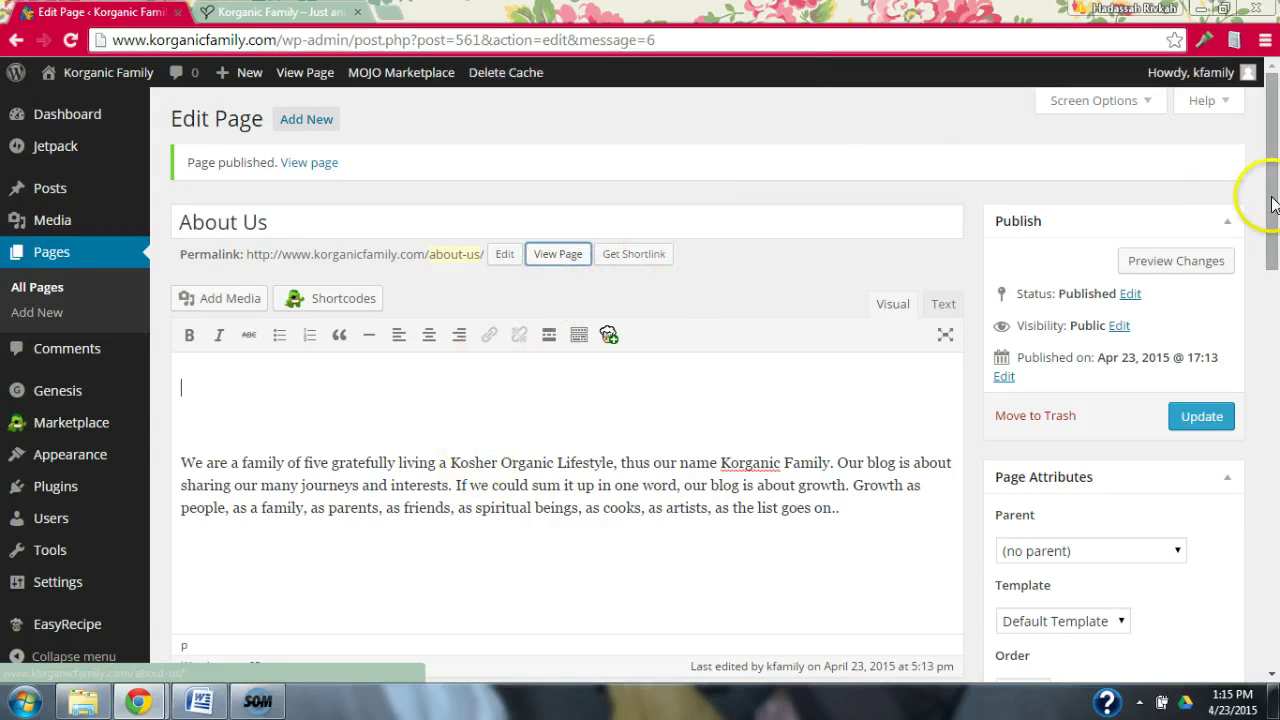
Open the published About Us page in a new tab, view it and return to the page editor.
mouse_move(1270, 200)
mouse_down()
mouse_move(1276, 290)
mouse_move(1266, 177)
mouse_up()
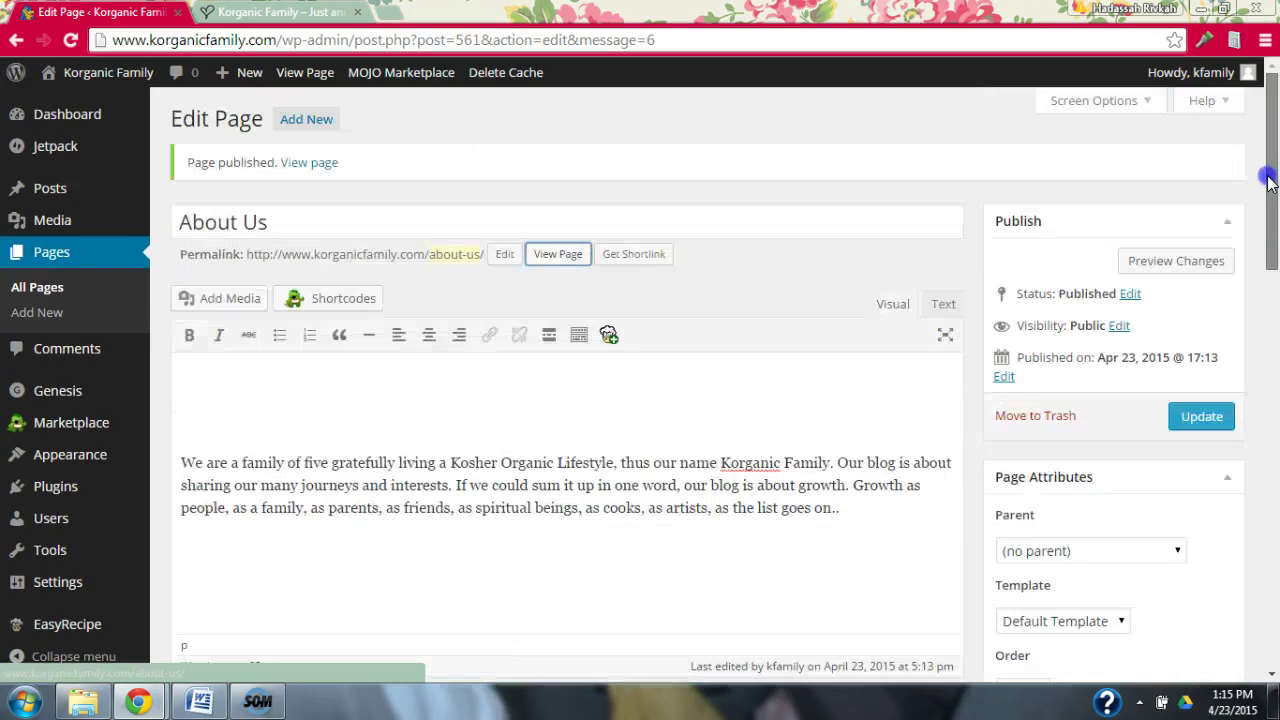
right_click(568, 256)
click(587, 267)
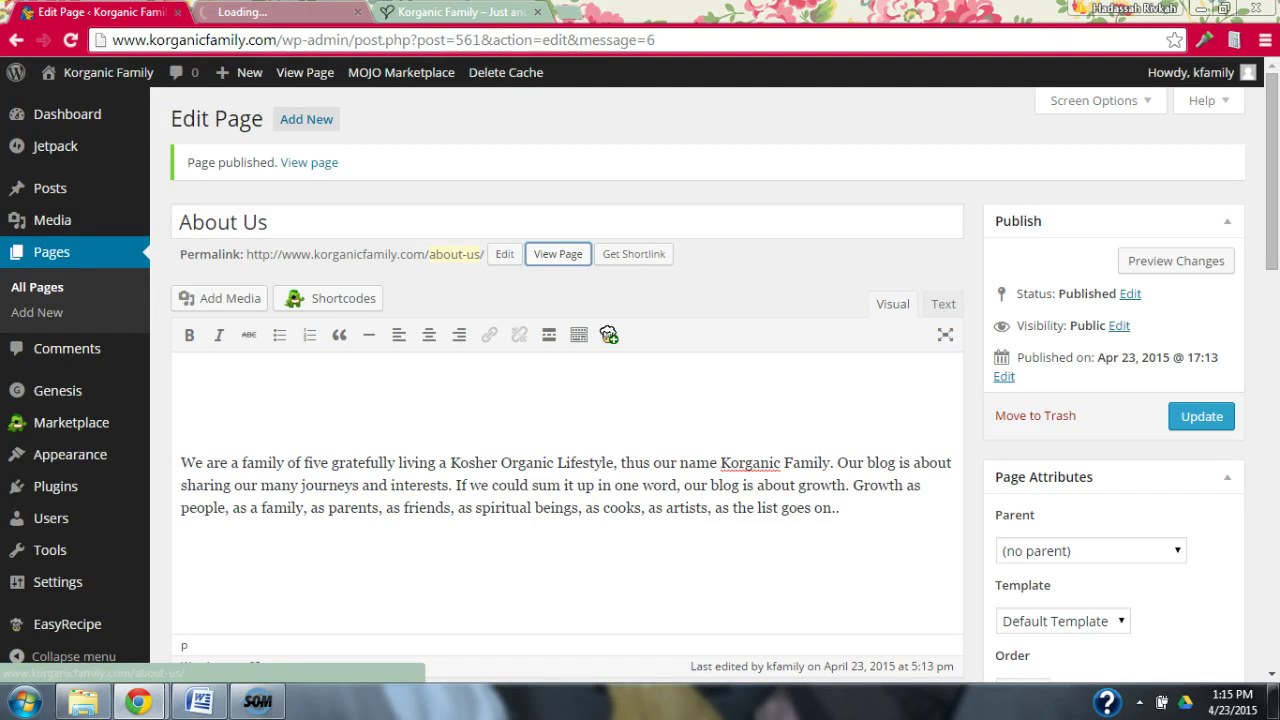
key(ctrl+Tab)
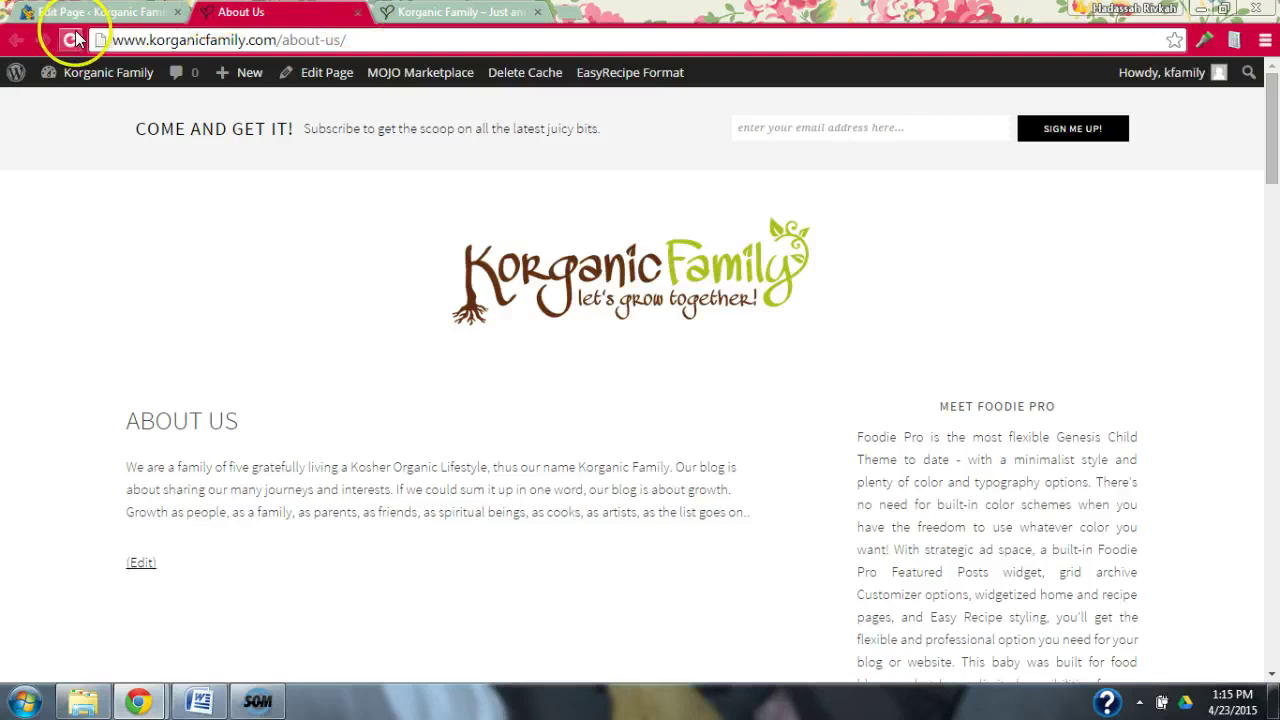
click(117, 10)
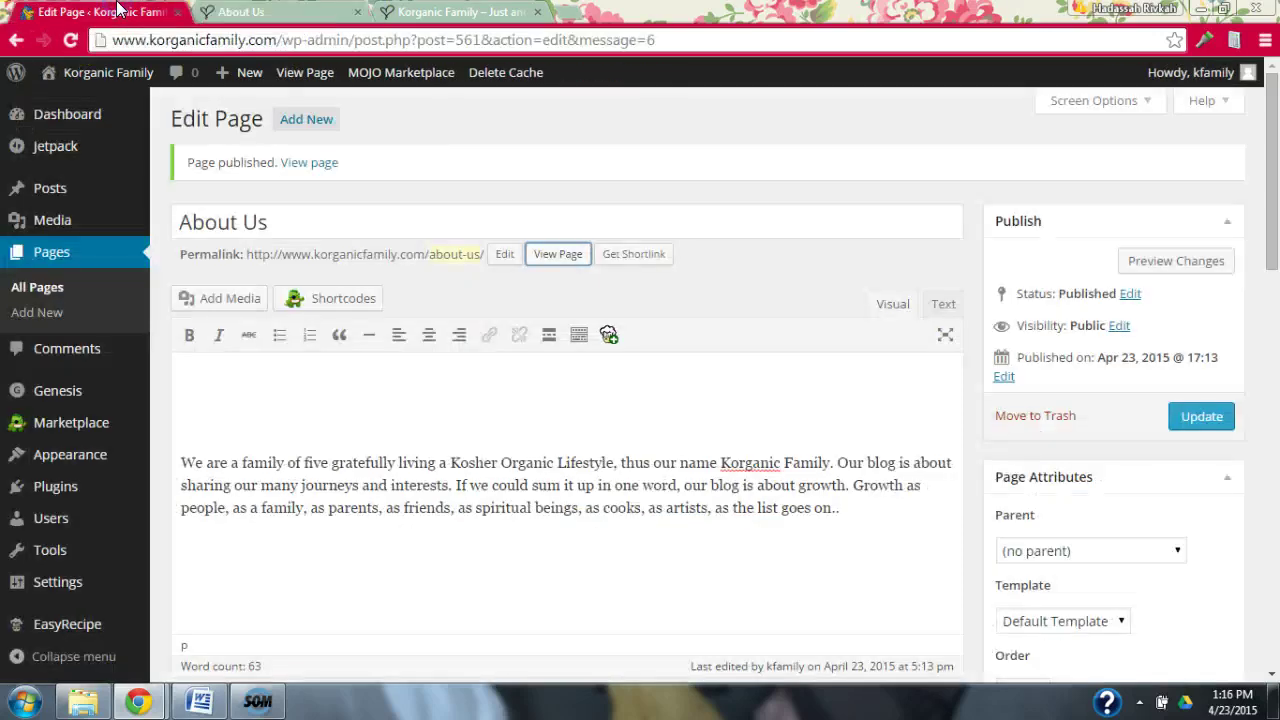
On the first blank line above the paragraph, add media by uploading "Family Channukah Photo 5775 - Copy" from the Korganic Family folder.
click(193, 378)
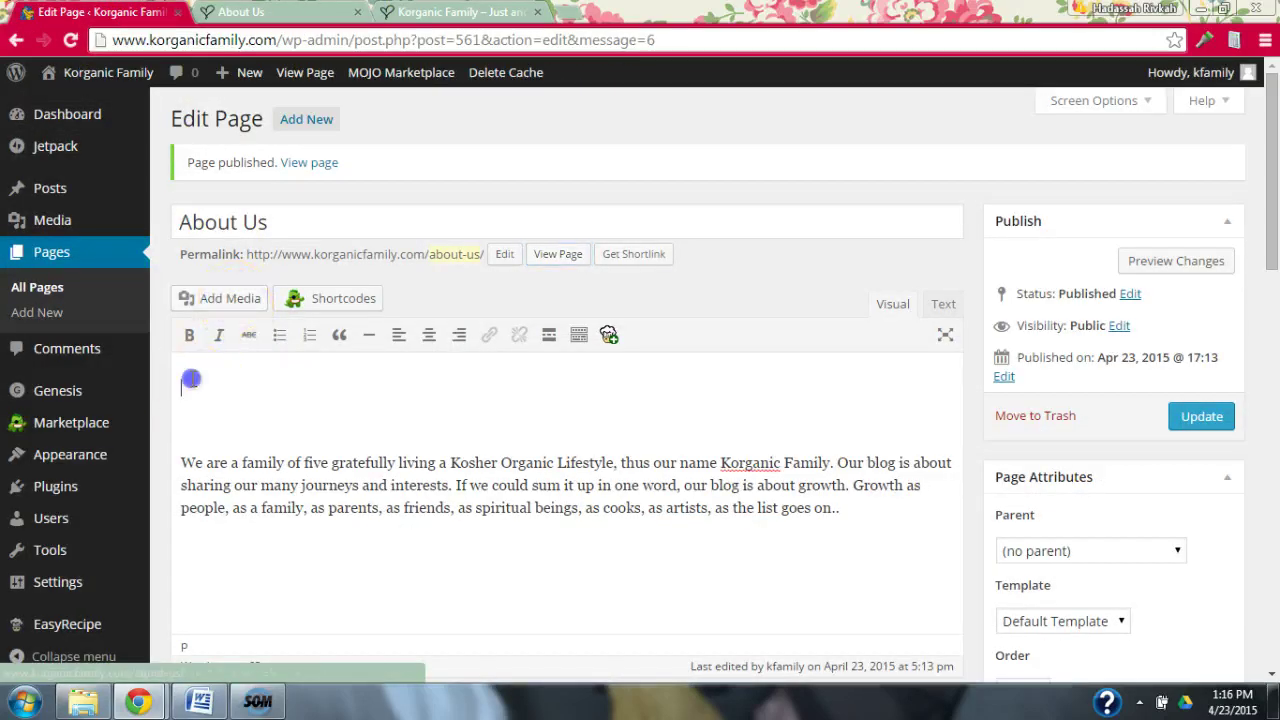
click(210, 299)
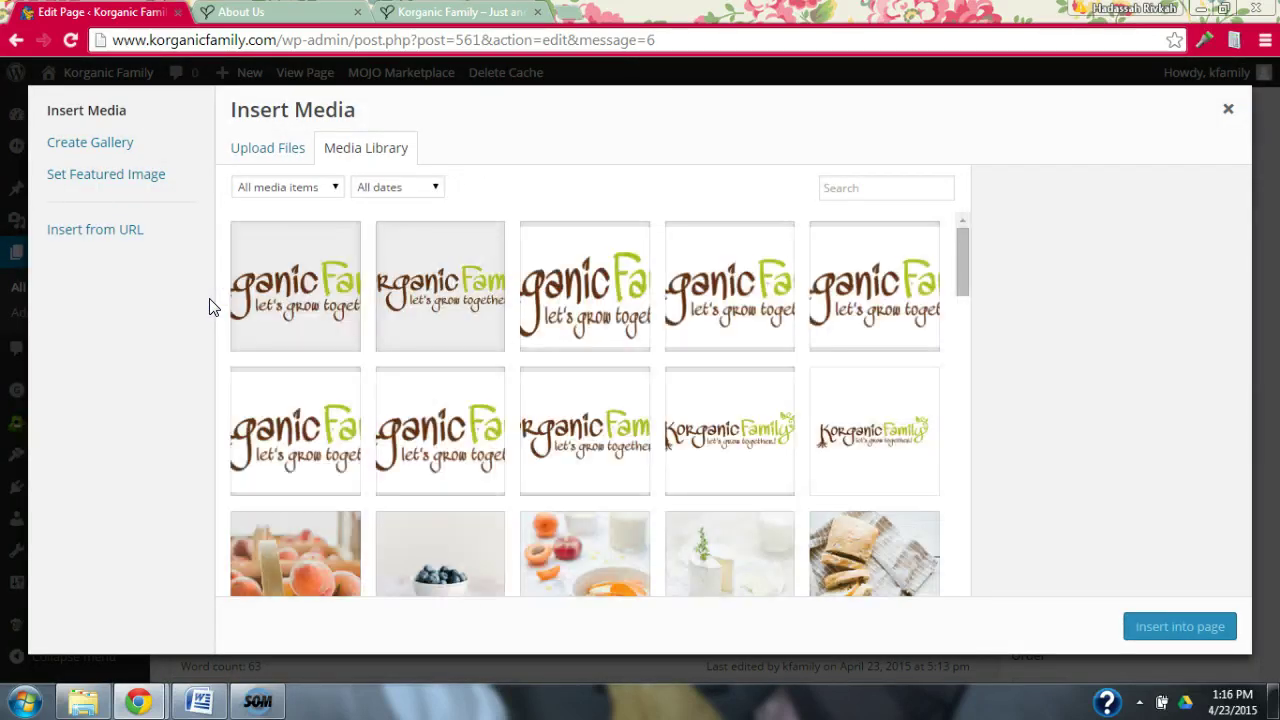
click(270, 155)
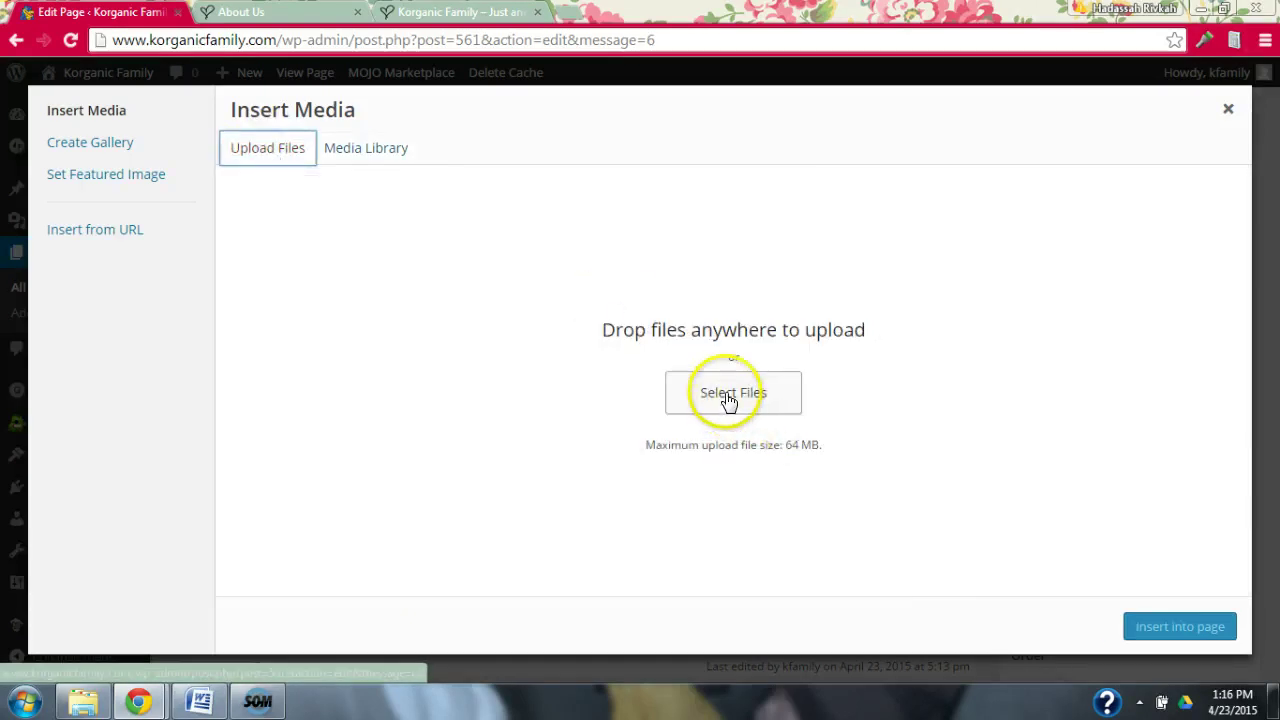
click(728, 398)
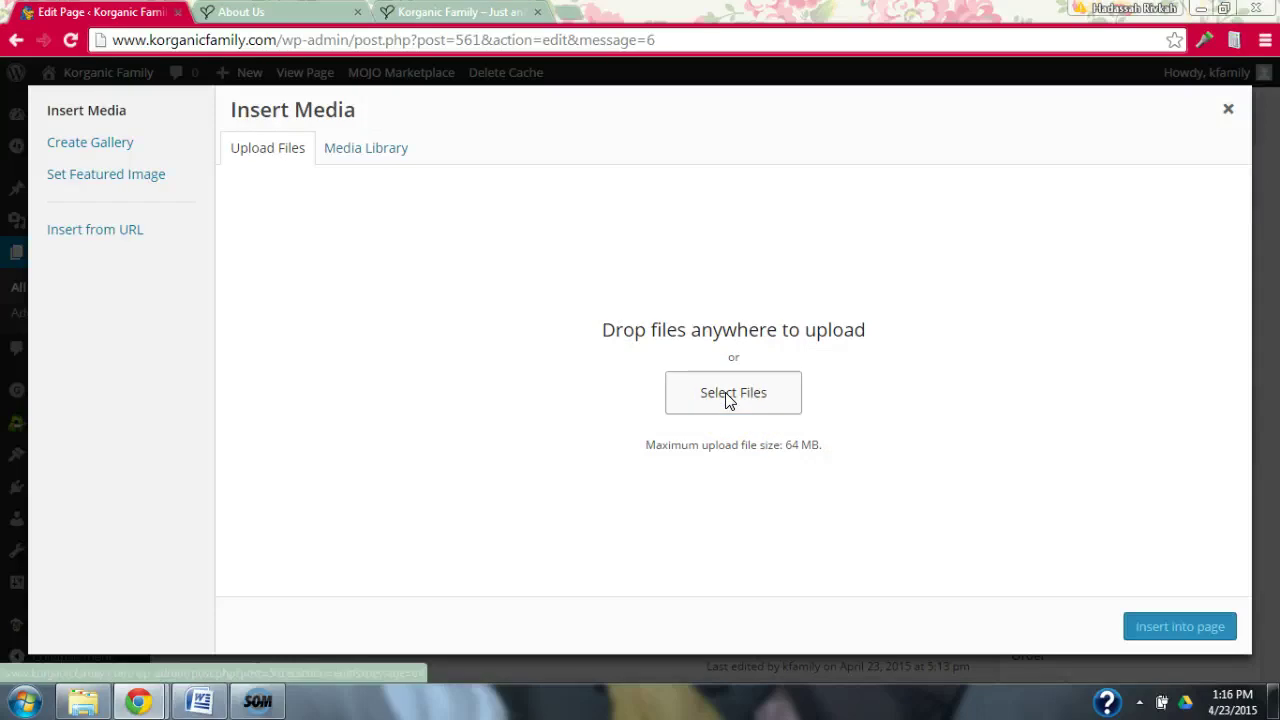
click(746, 411)
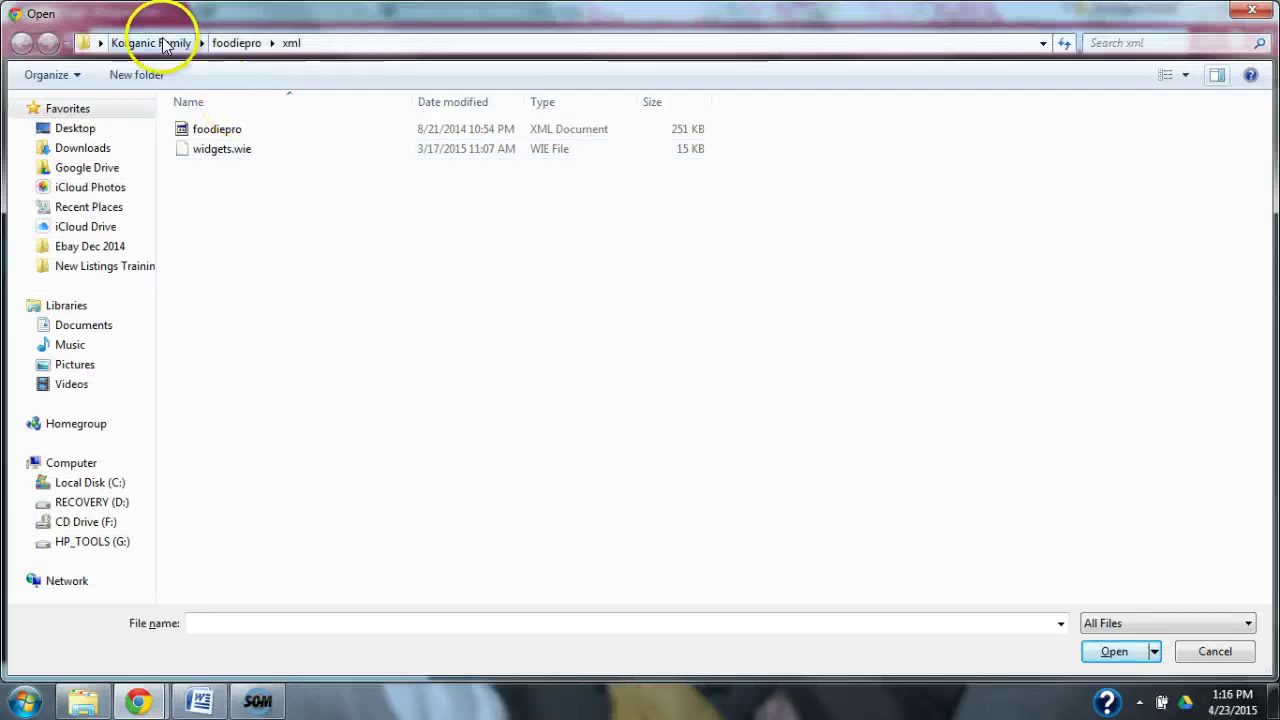
click(163, 40)
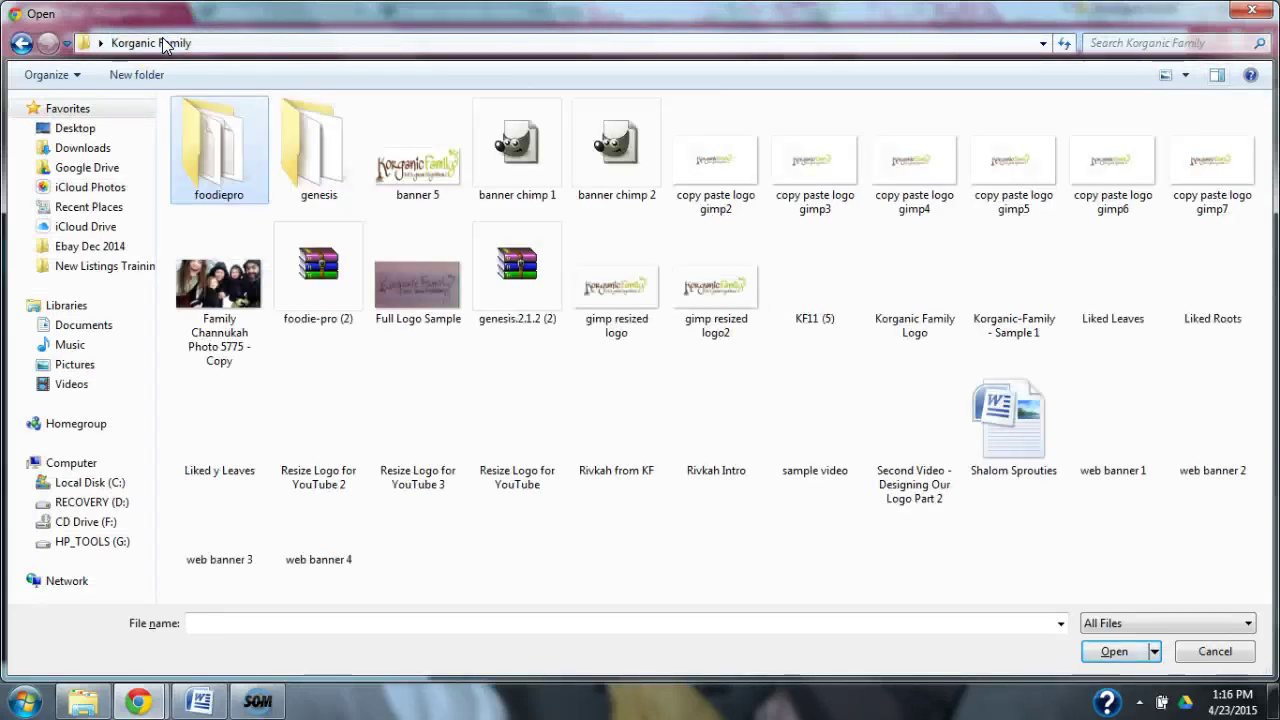
click(230, 287)
double_click(230, 287)
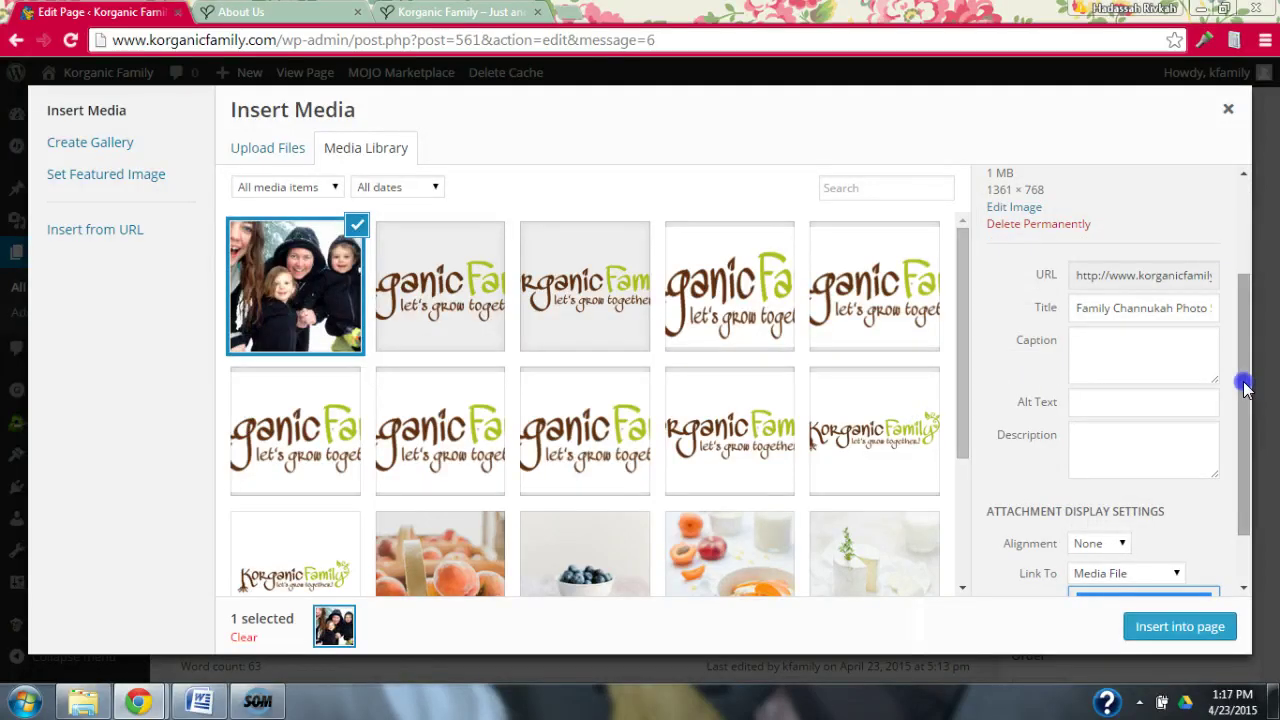
Keep the uploaded family photo's size at Medium – 300 × 169 and insert it into the page.
drag(1241, 383, 1270, 486)
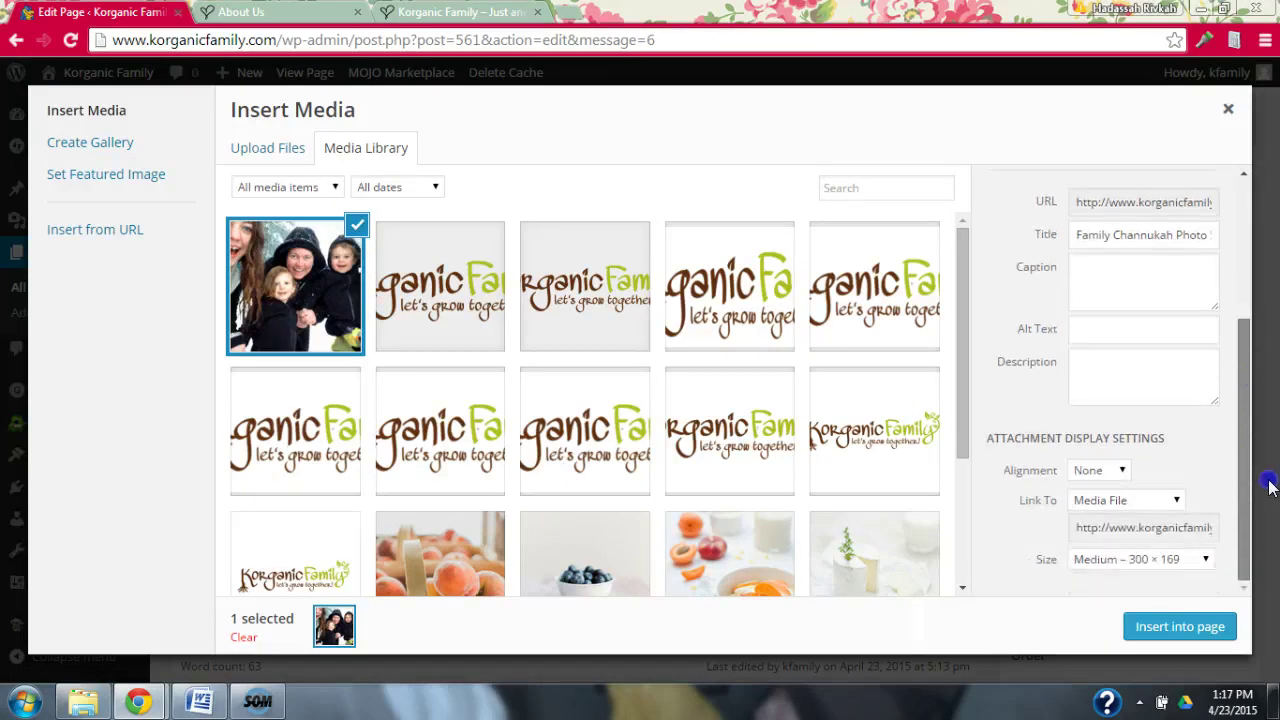
click(1196, 561)
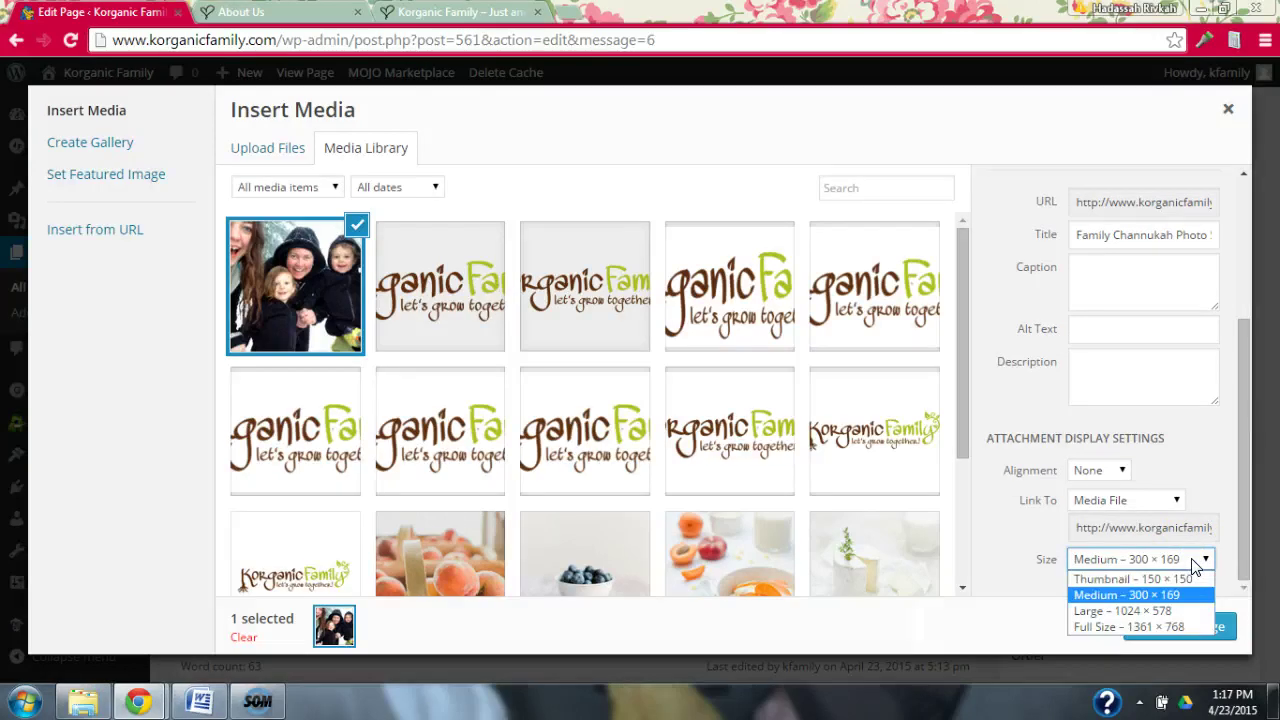
click(1196, 564)
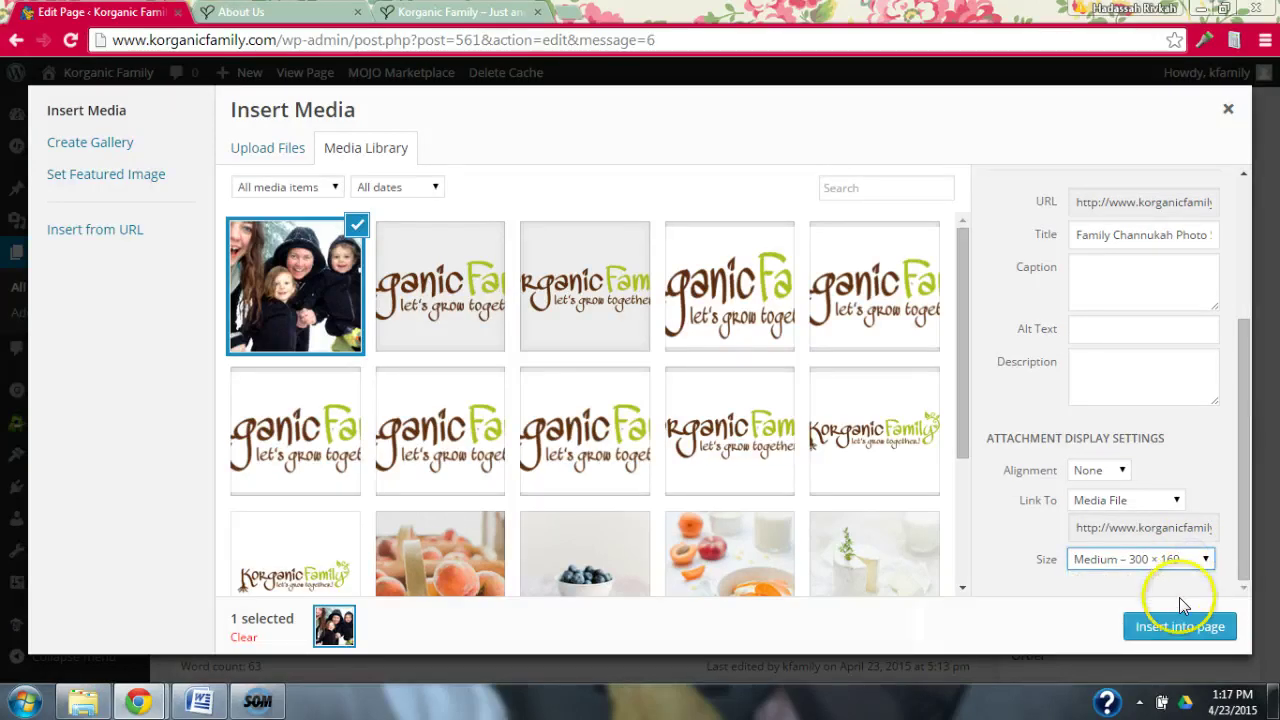
click(1163, 640)
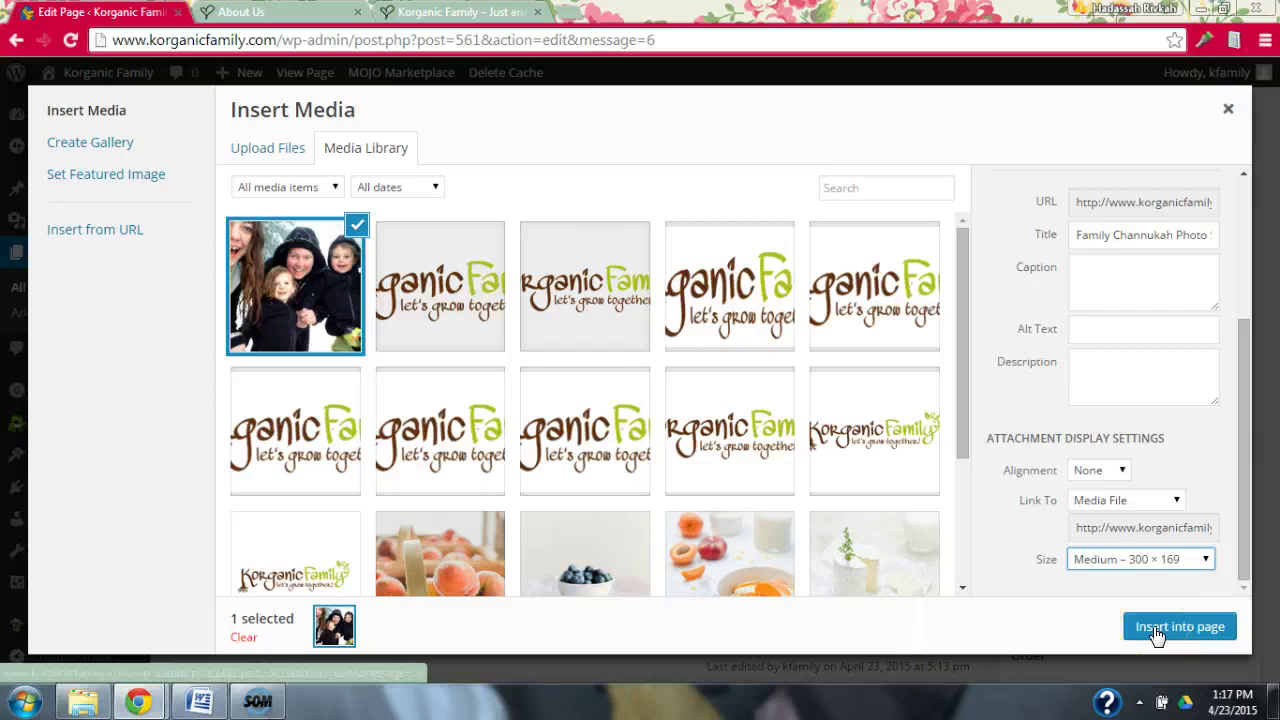
click(1155, 633)
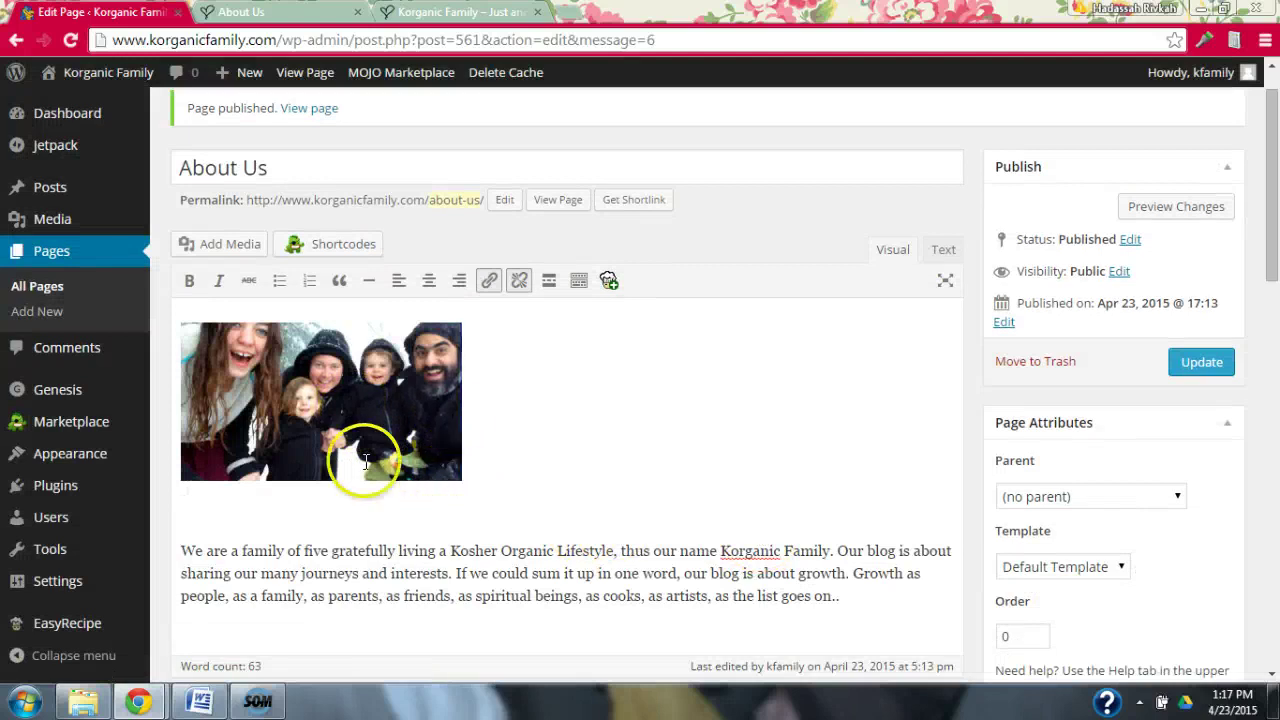
Center-align the family photo above the About Us paragraph.
click(233, 373)
drag(233, 373, 420, 486)
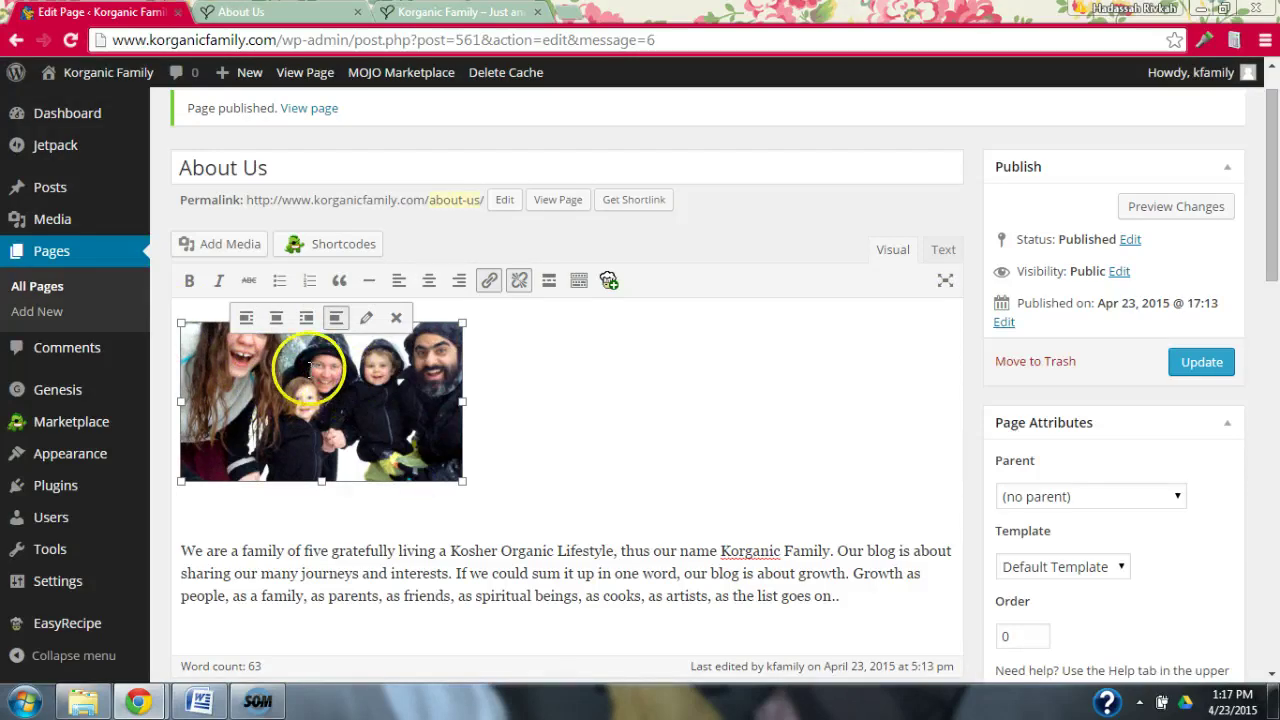
click(276, 320)
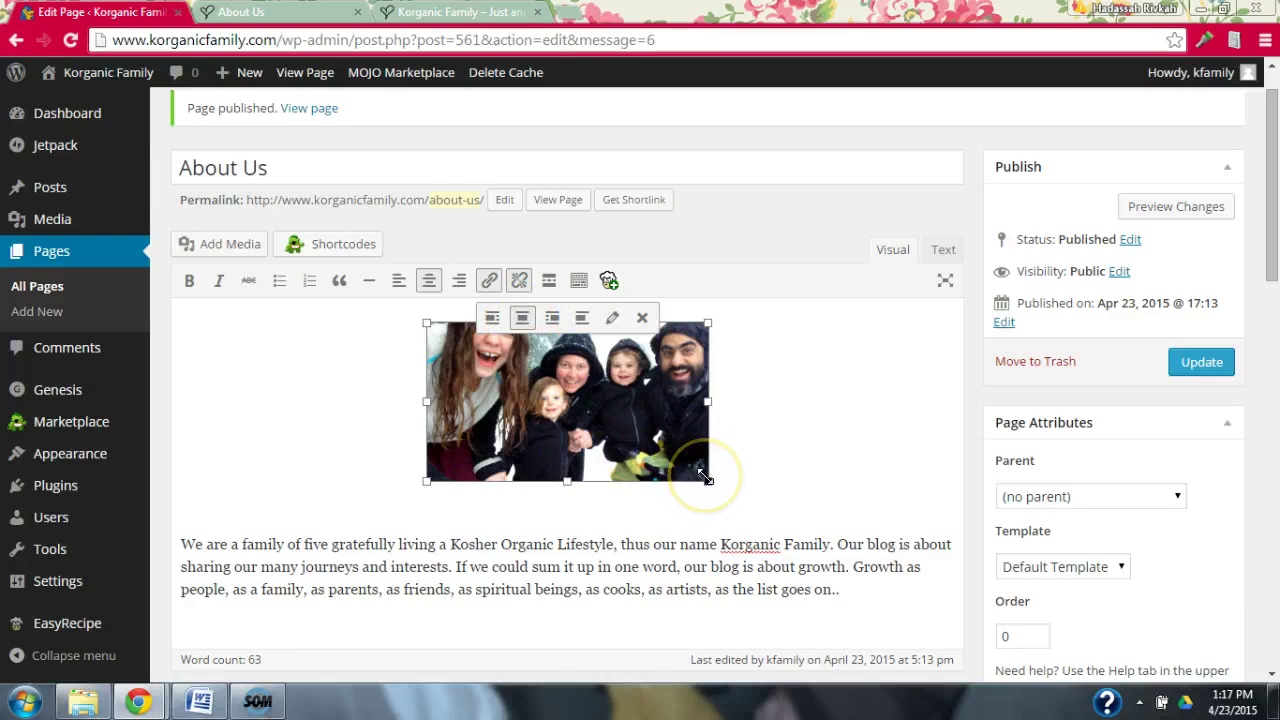
Enlarge the centered family photo proportionally to roughly two thirds of the editor's content width.
drag(704, 476, 731, 517)
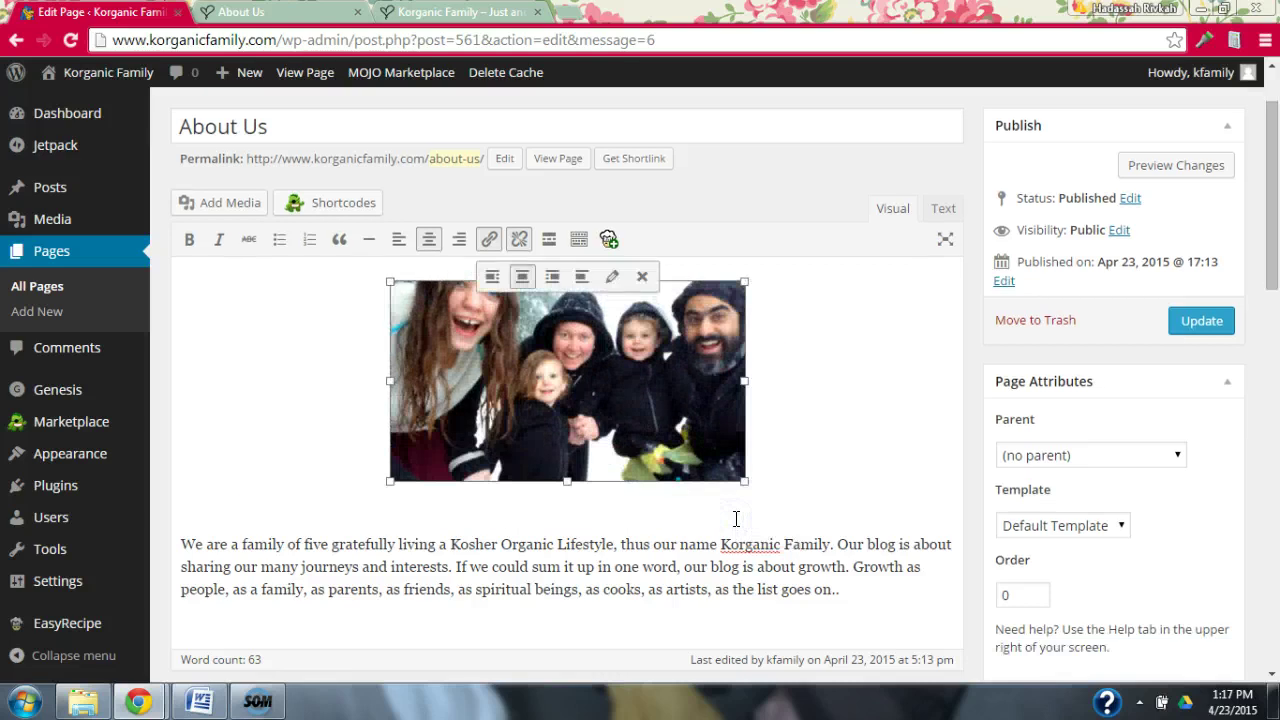
drag(390, 481, 323, 528)
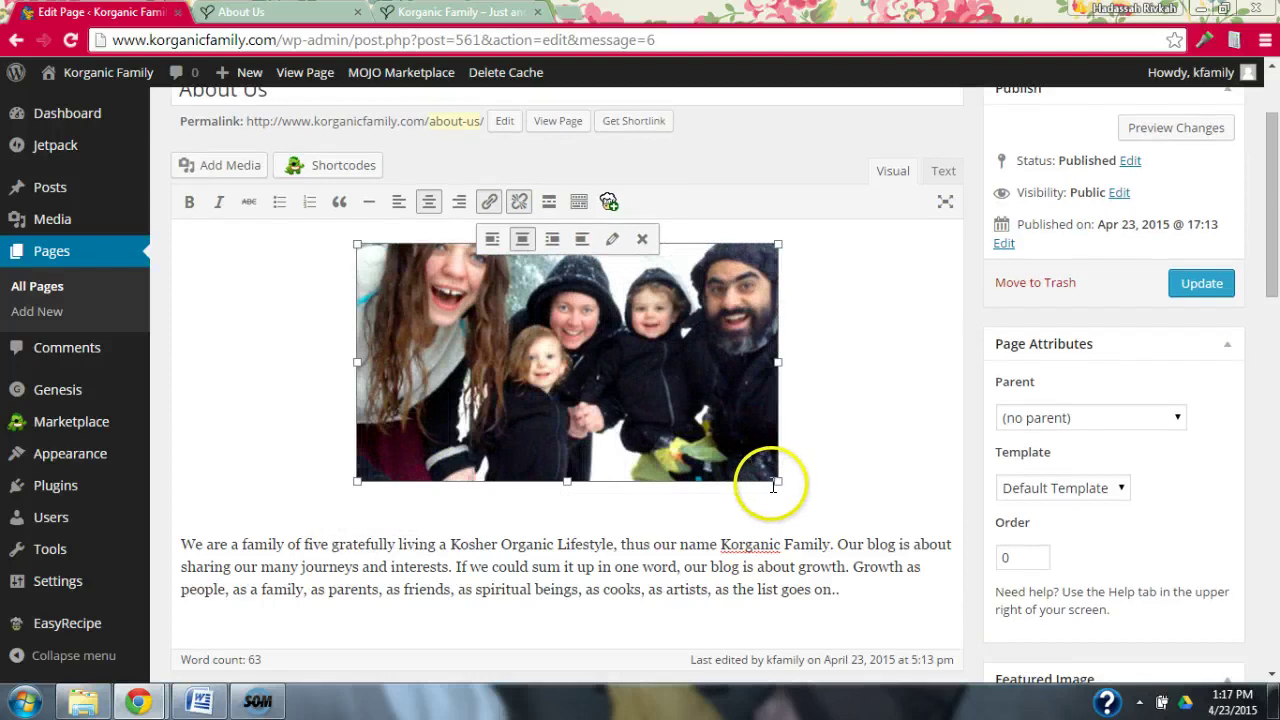
drag(778, 481, 808, 523)
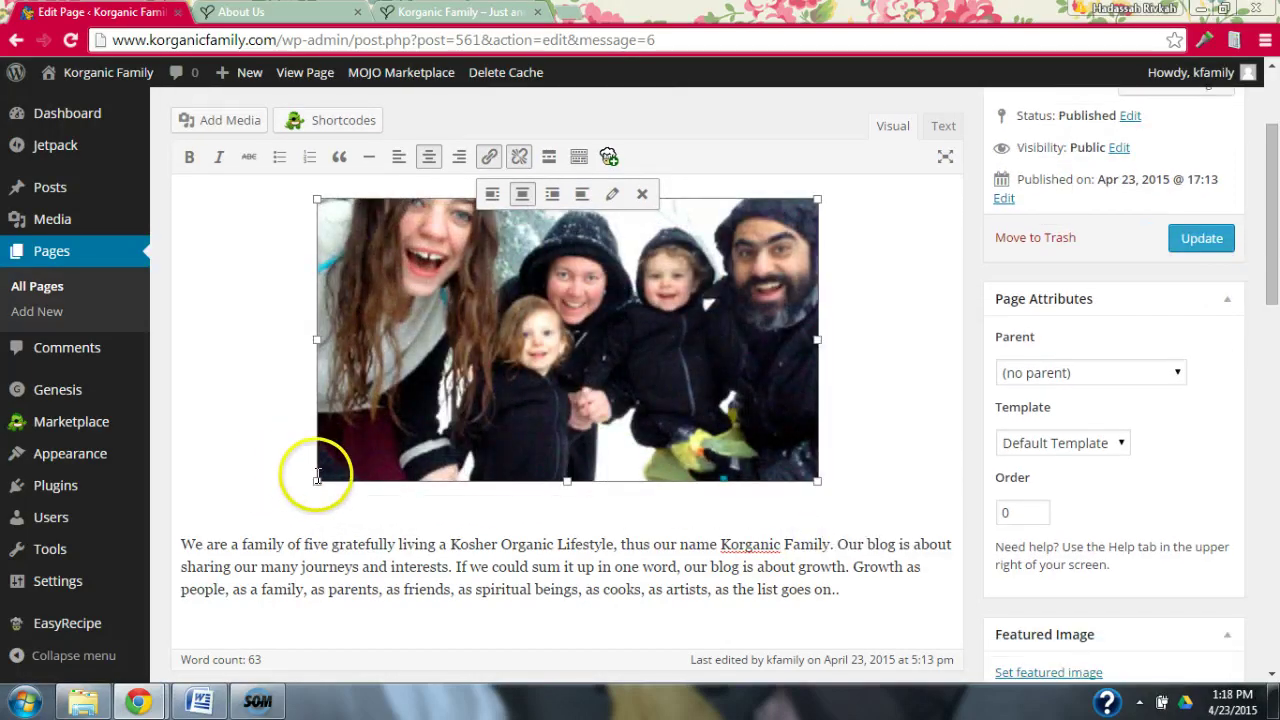
drag(317, 480, 305, 490)
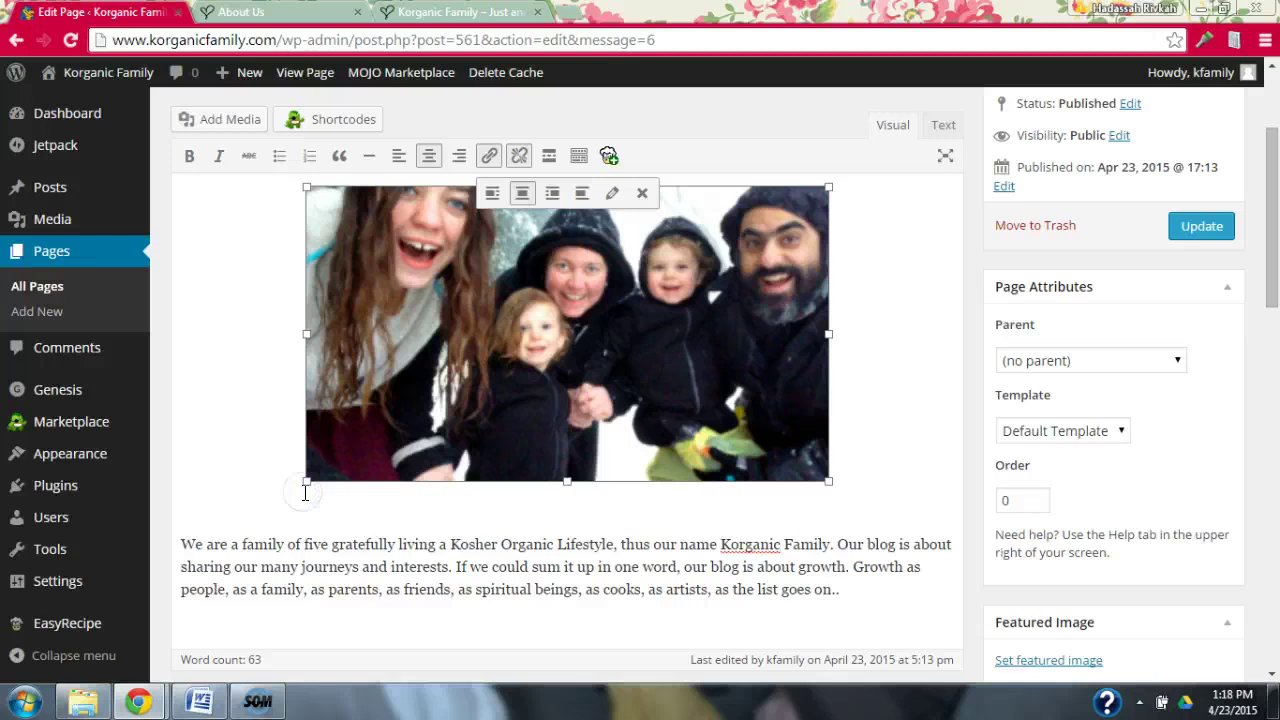
click(901, 430)
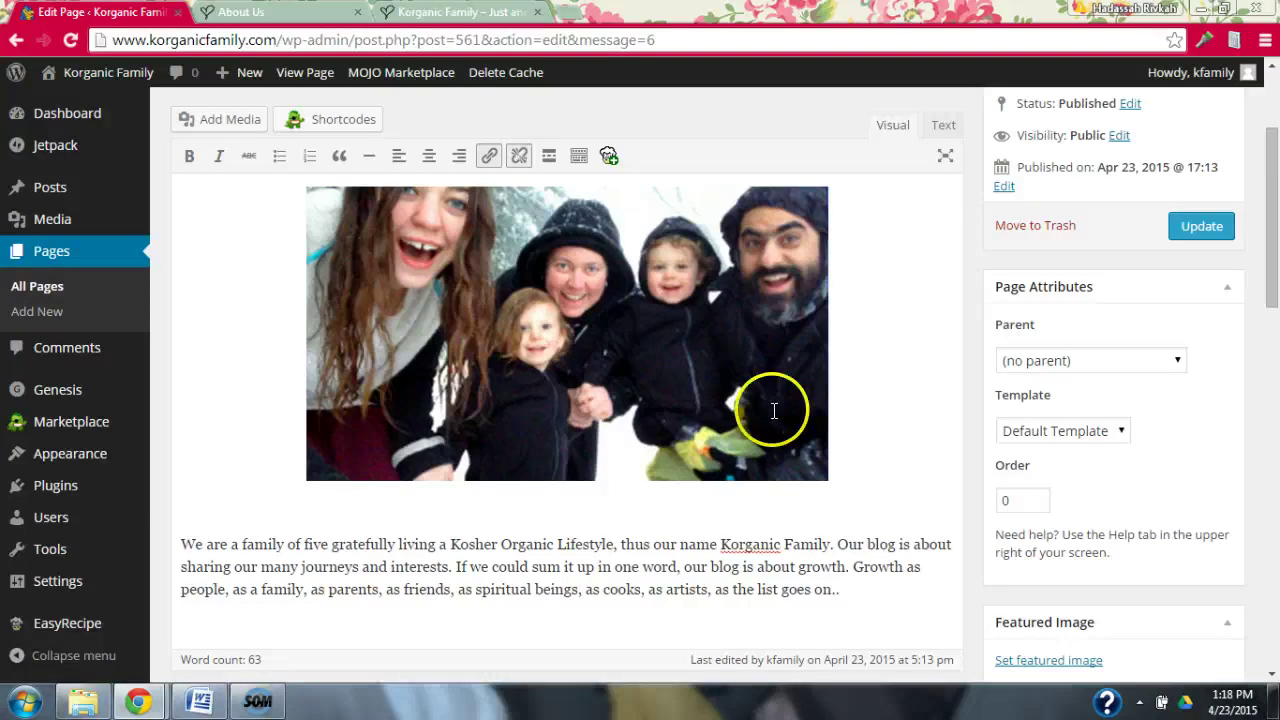
click(514, 425)
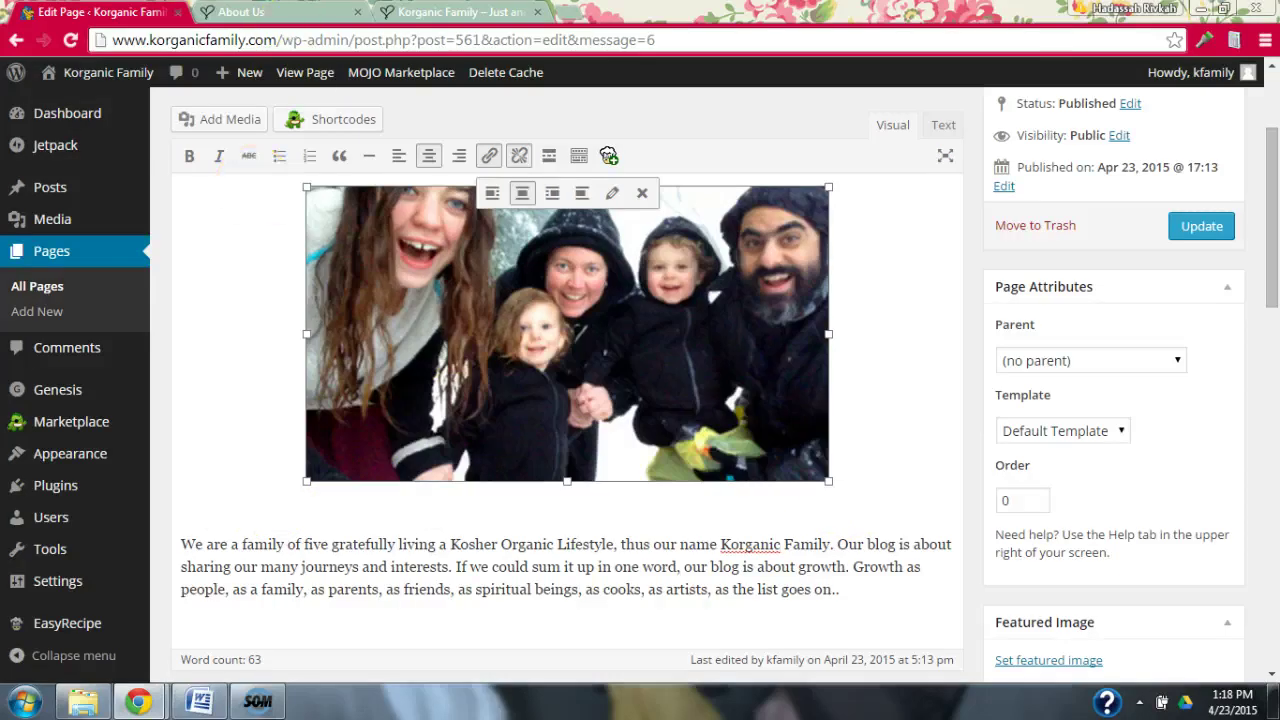
Reload the live About Us page to check it for the photo, switching between it and the page editor.
click(290, 14)
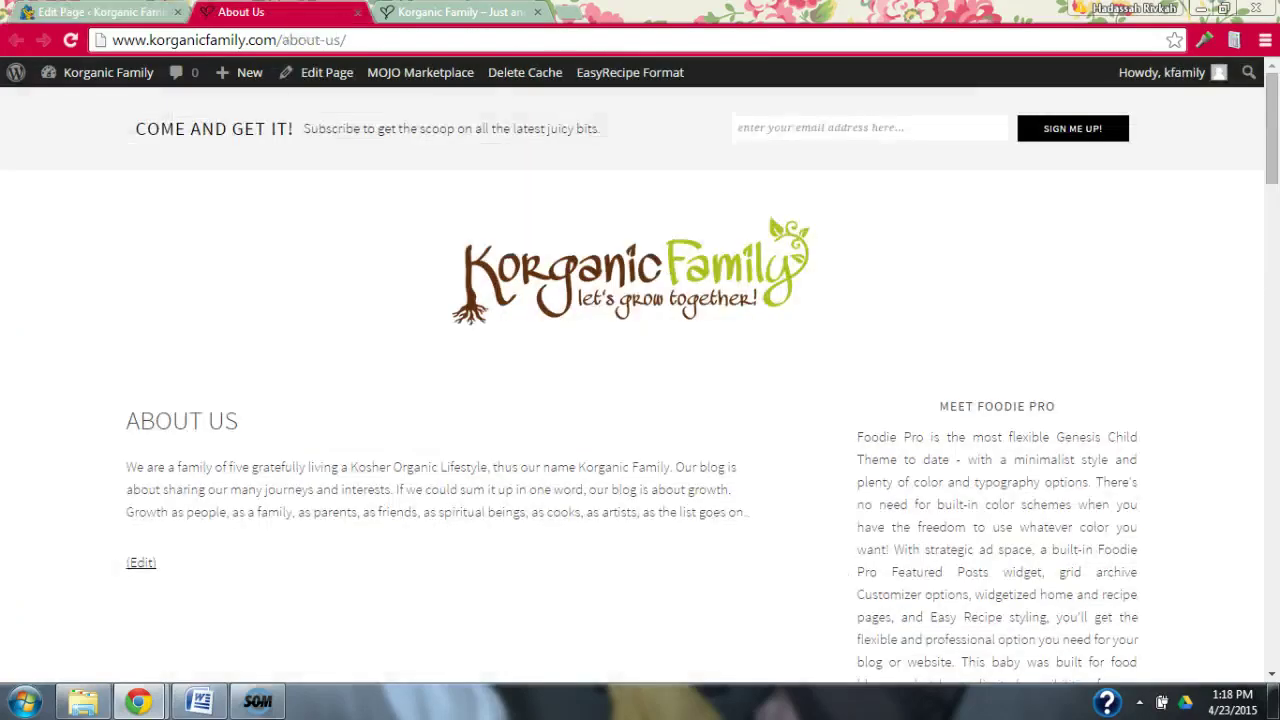
click(70, 41)
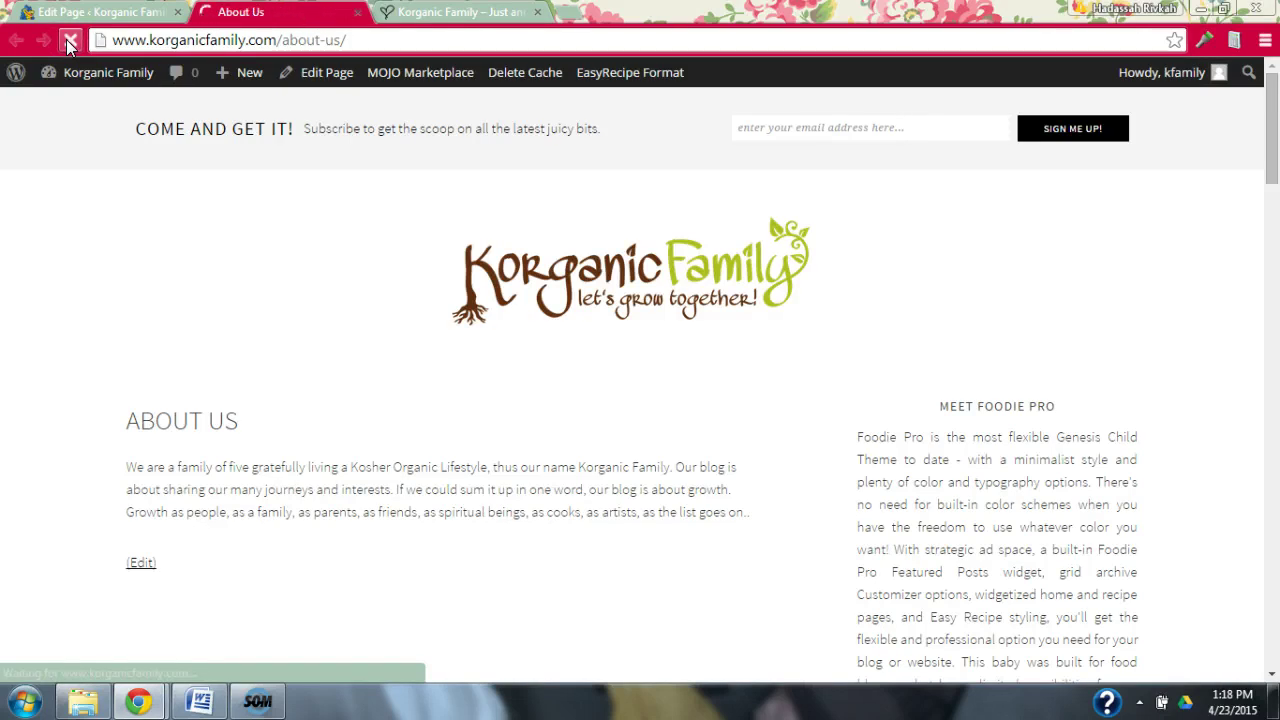
click(69, 42)
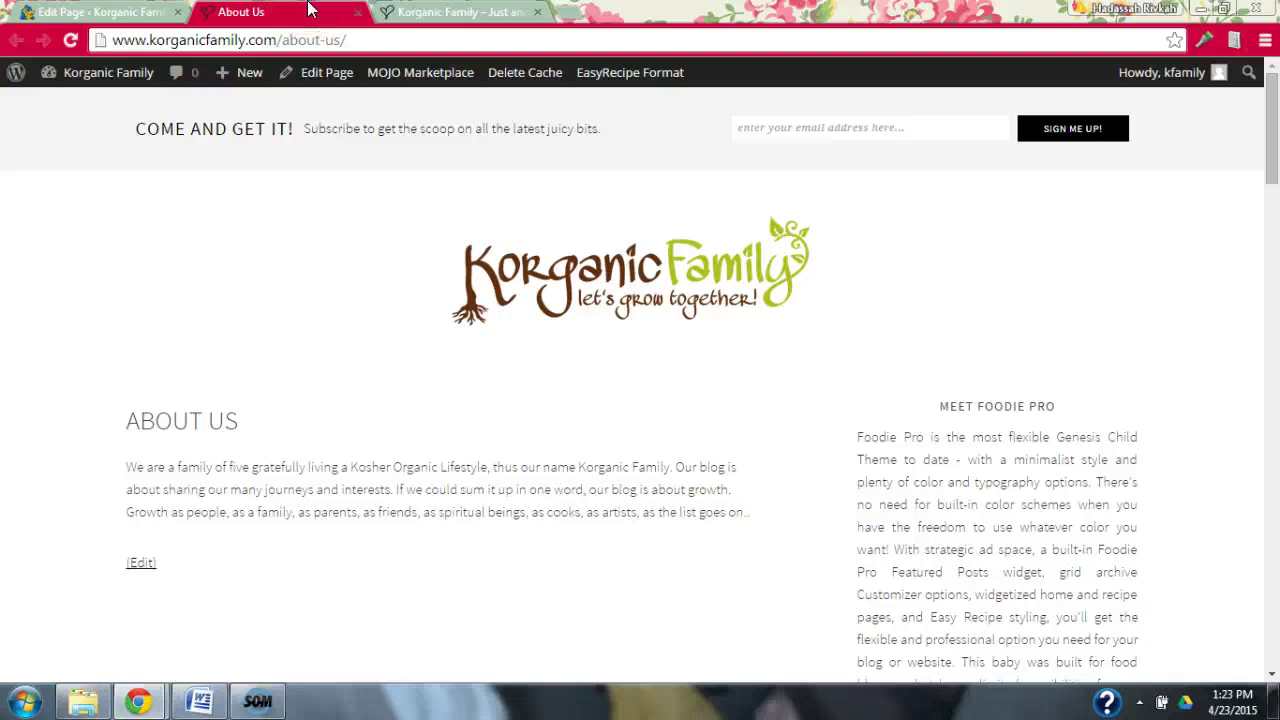
click(70, 41)
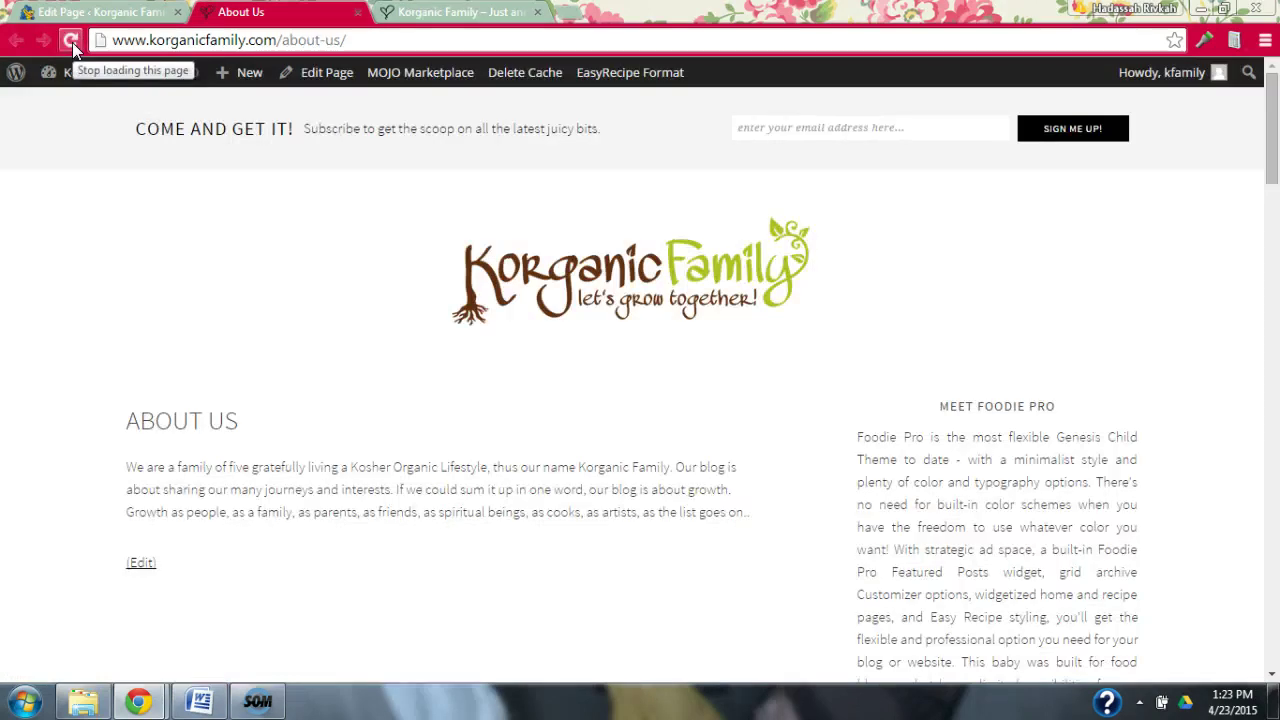
click(95, 12)
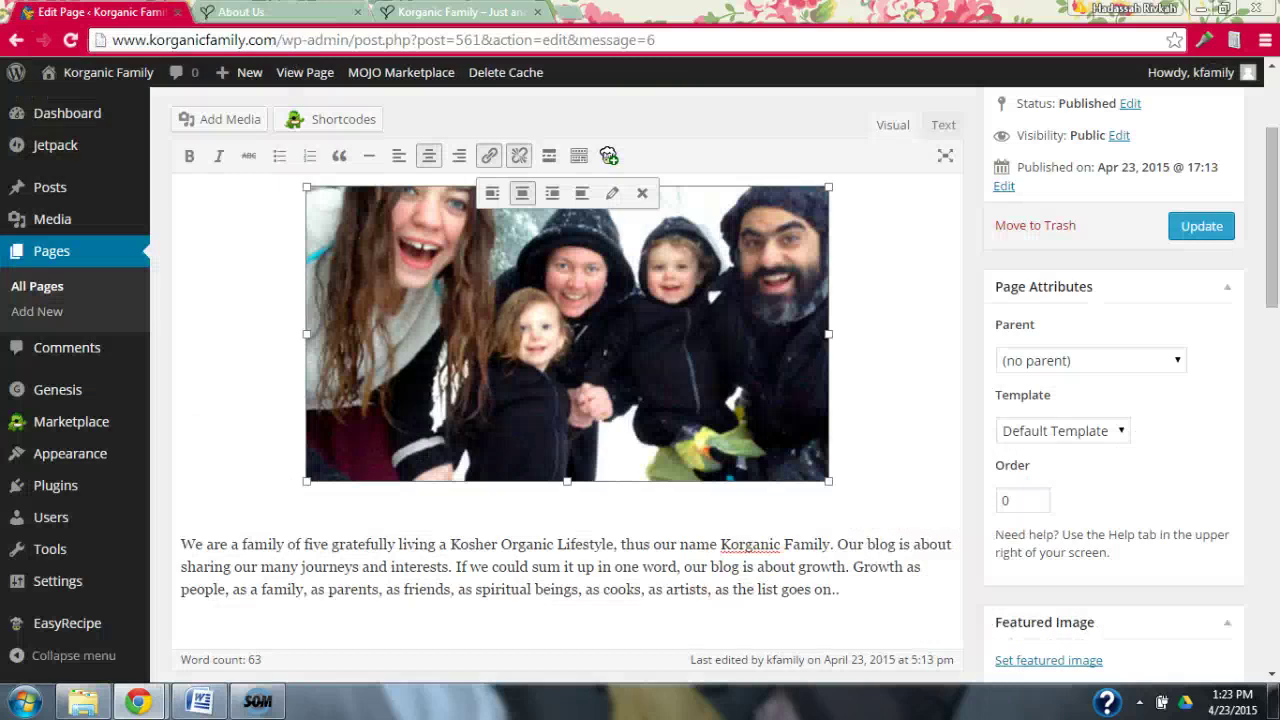
click(917, 322)
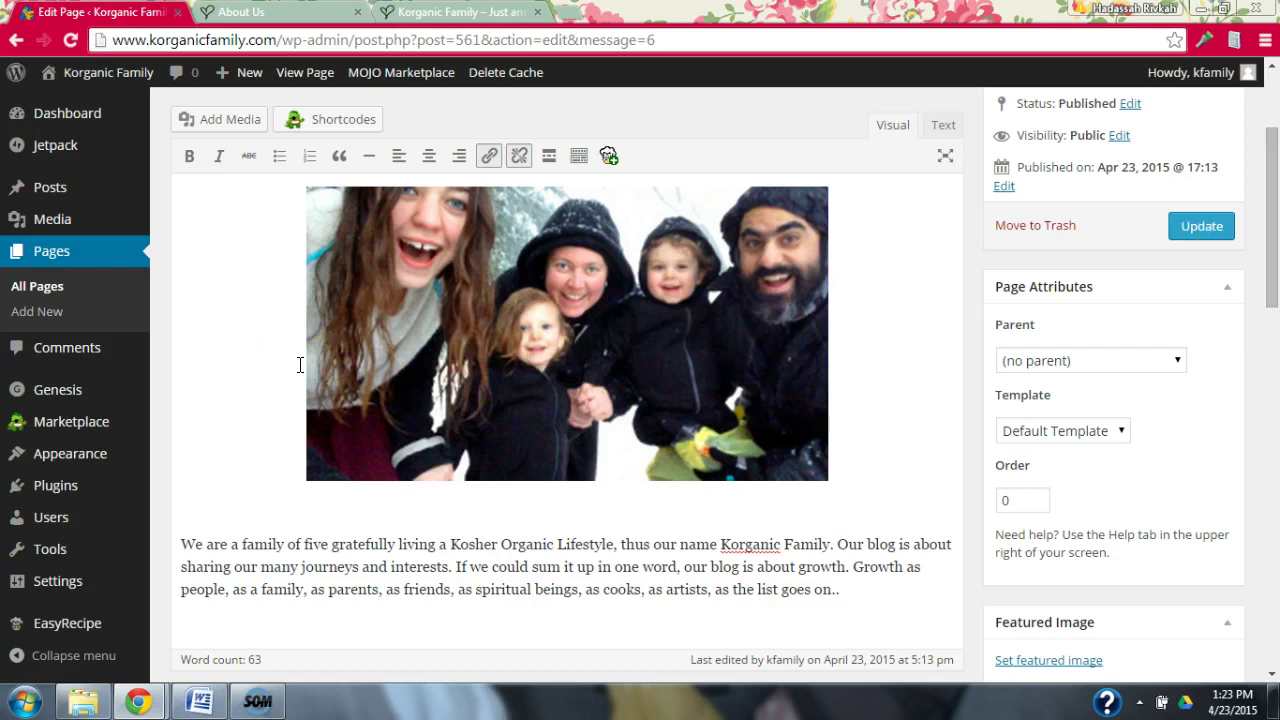
click(250, 12)
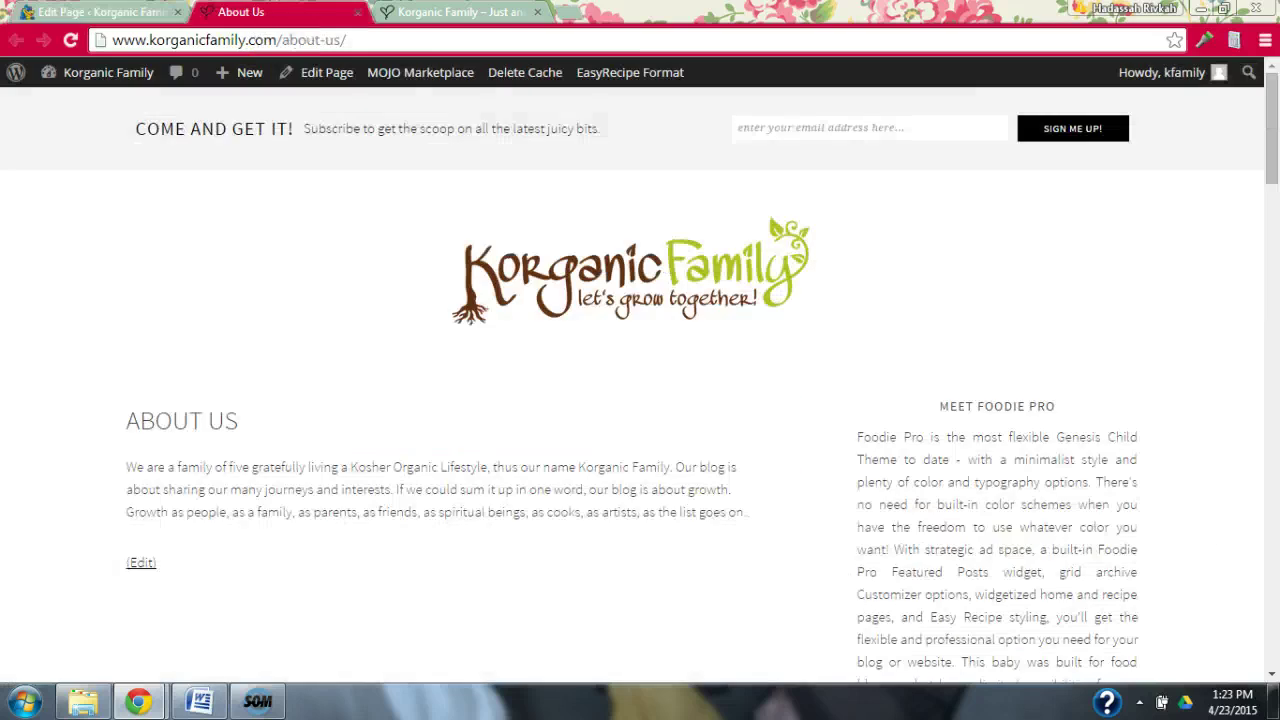
click(70, 42)
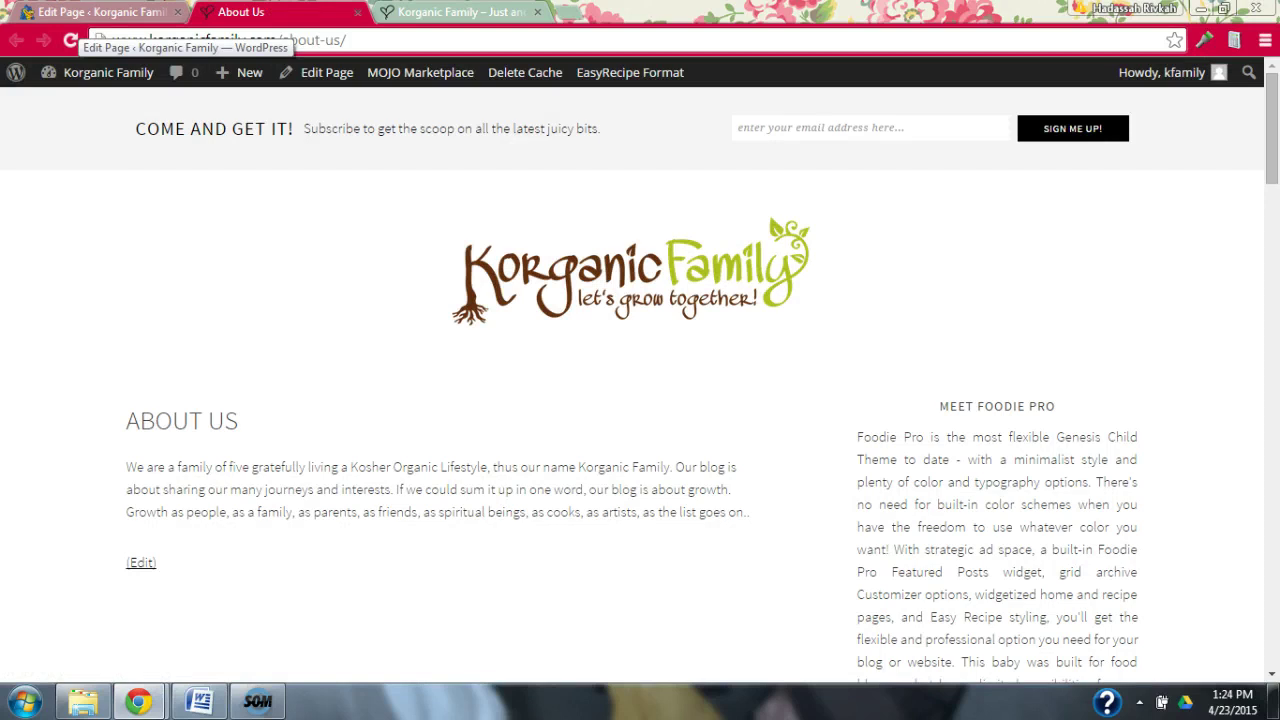
click(100, 12)
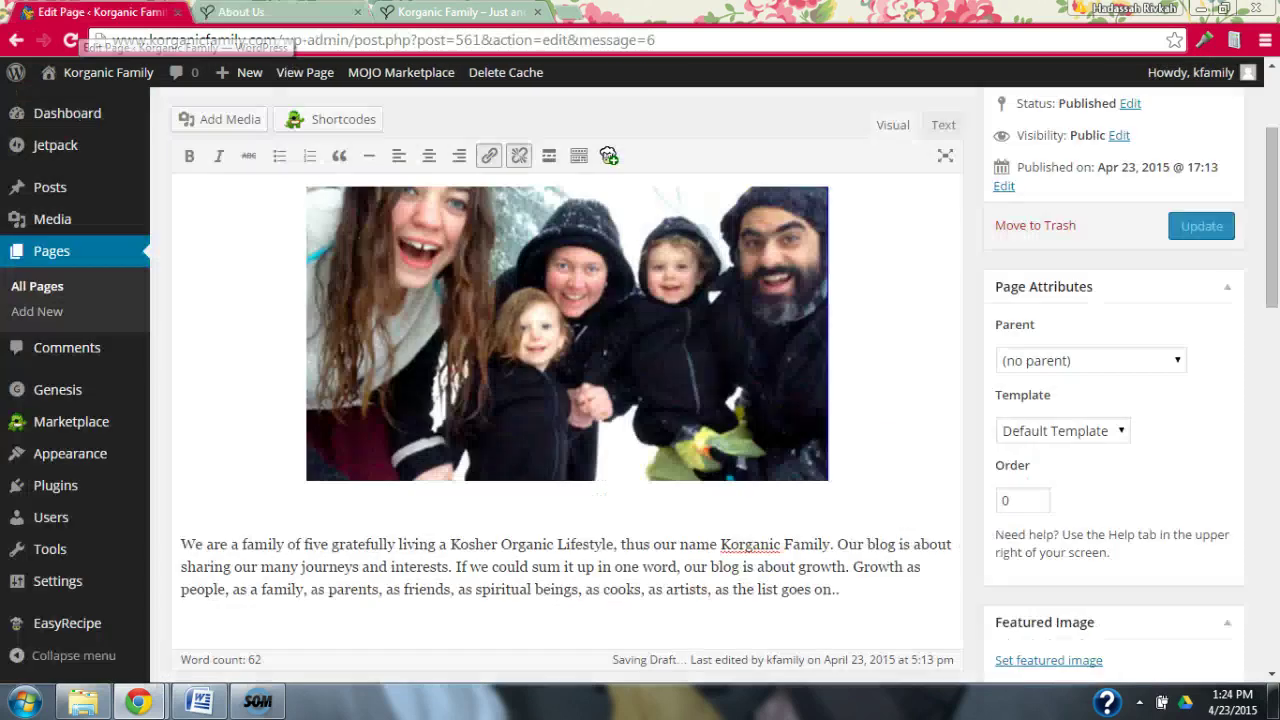
Look through the page editor from the SEO, layout and script settings back up to the publishing options.
click(1277, 222)
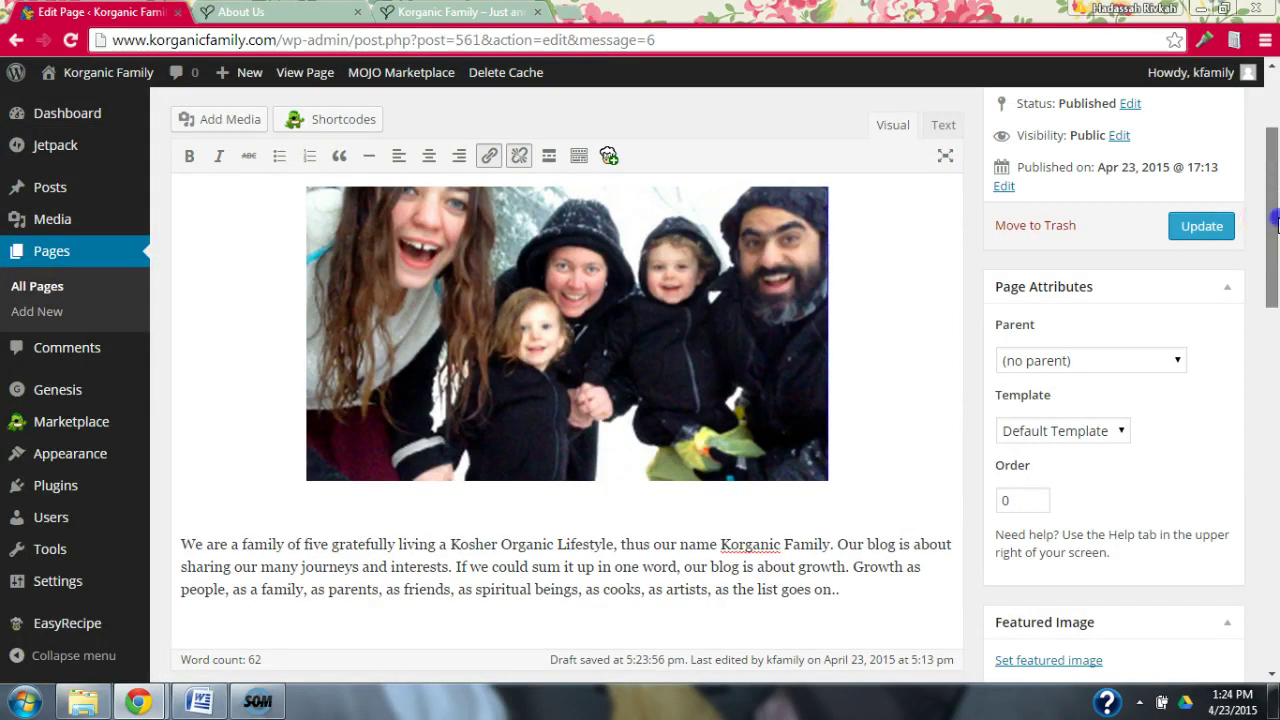
drag(1277, 222, 1276, 592)
scroll(1249, 463, up, 9)
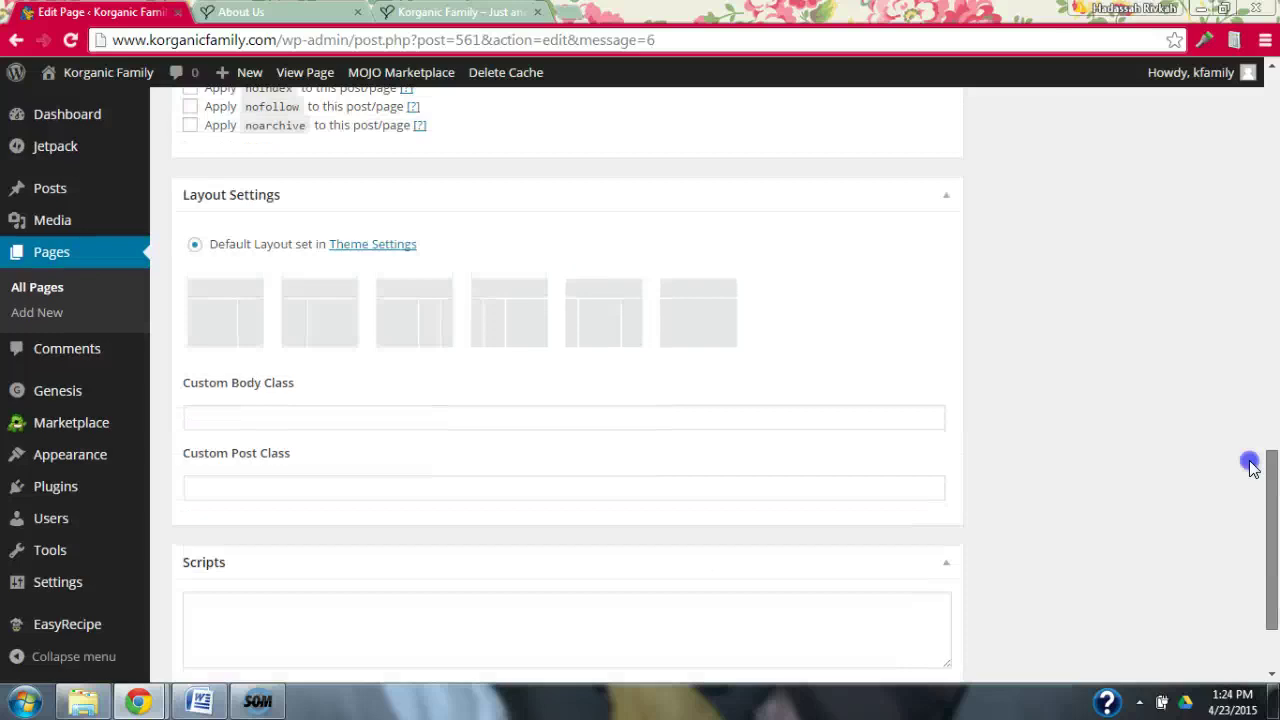
scroll(1238, 346, up, 1)
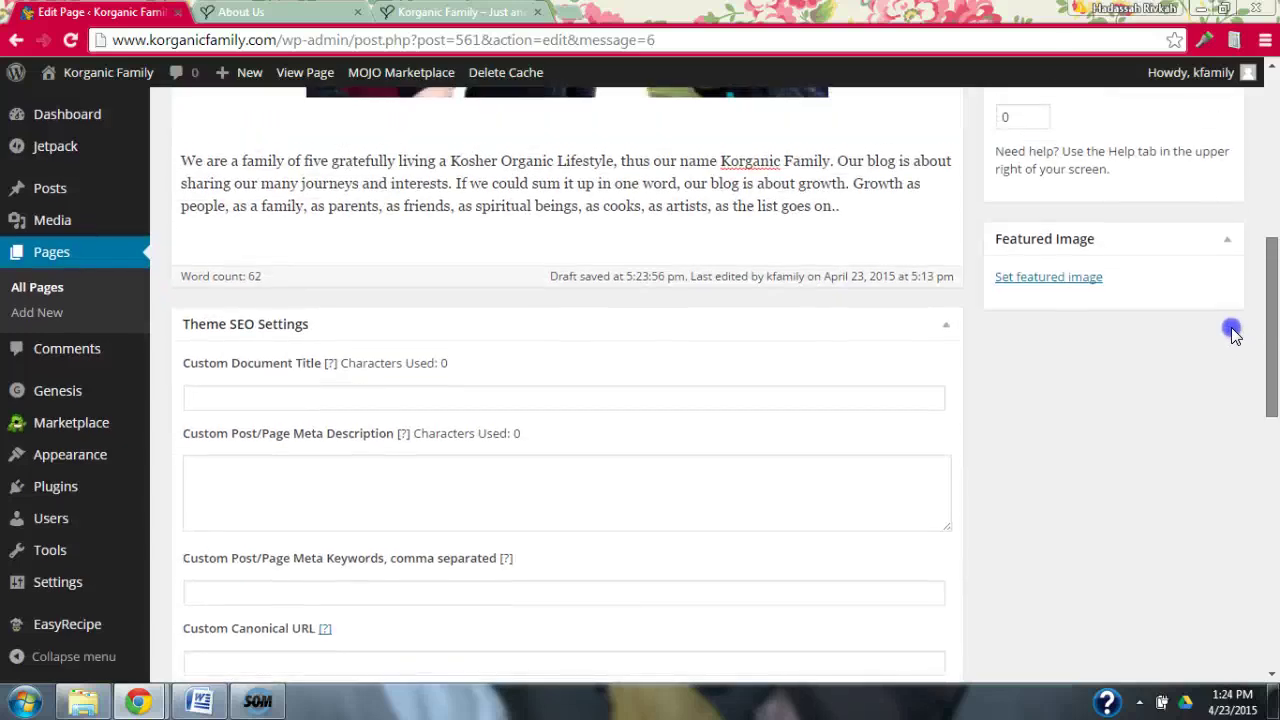
scroll(1233, 300, up, 5)
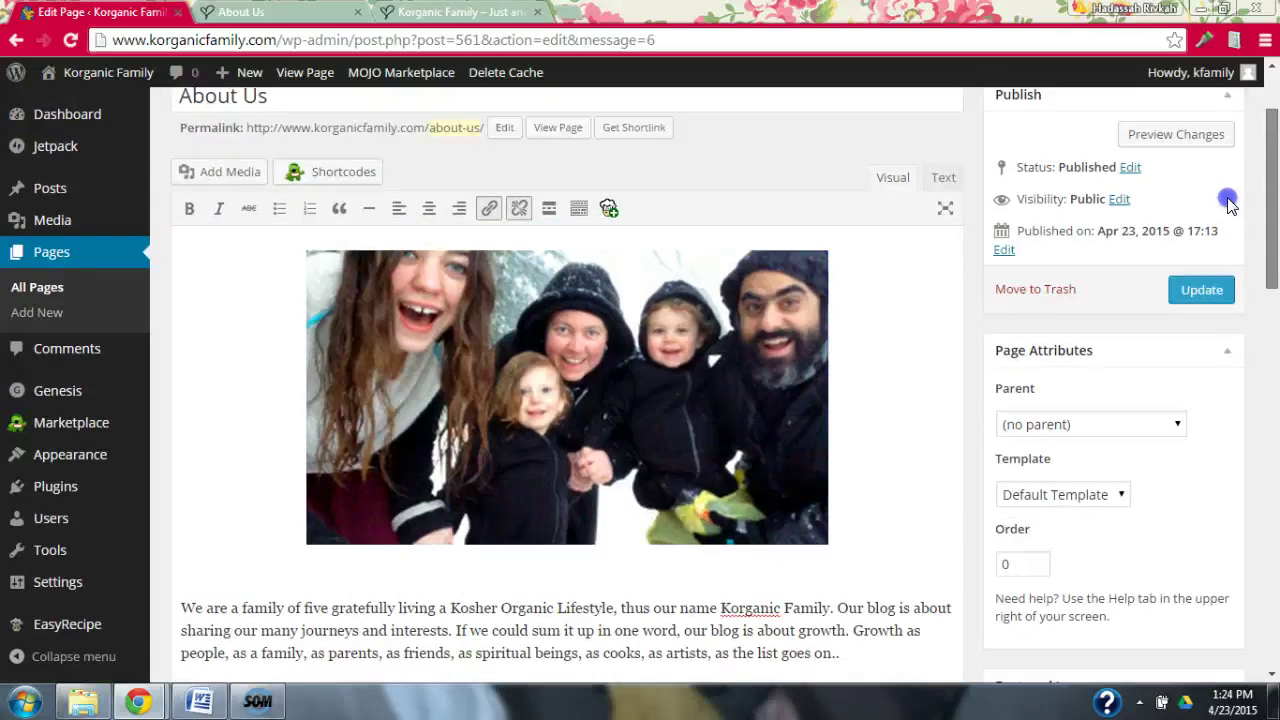
scroll(1228, 200, up, 2)
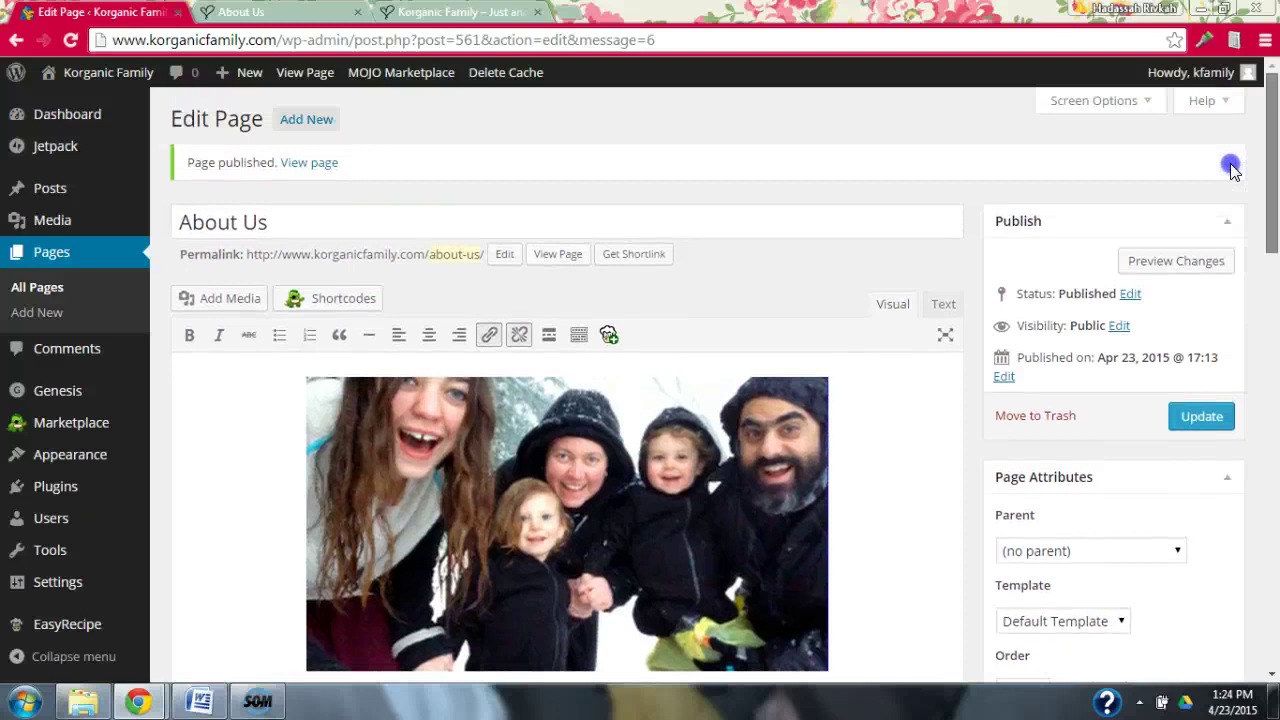
scroll(1231, 178, down, 1)
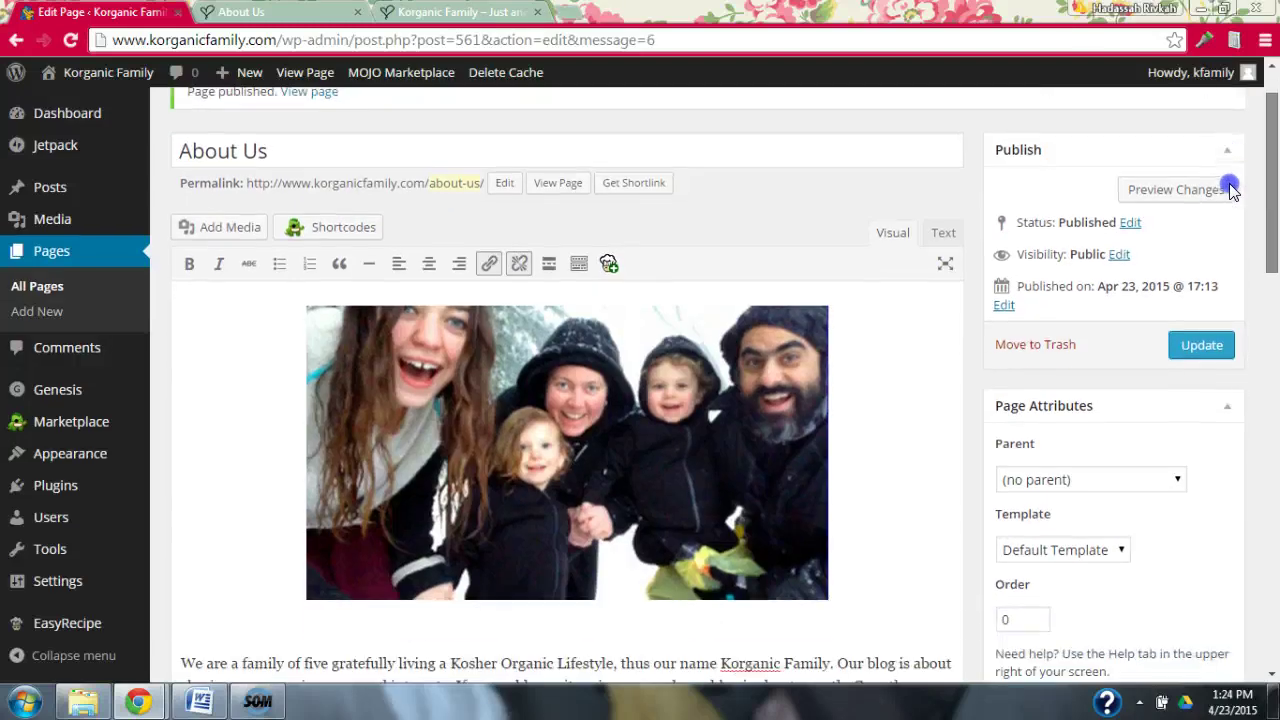
Update the About Us page and reload its live version to check the centered family photo and the paragraph.
scroll(1230, 196, down, 1)
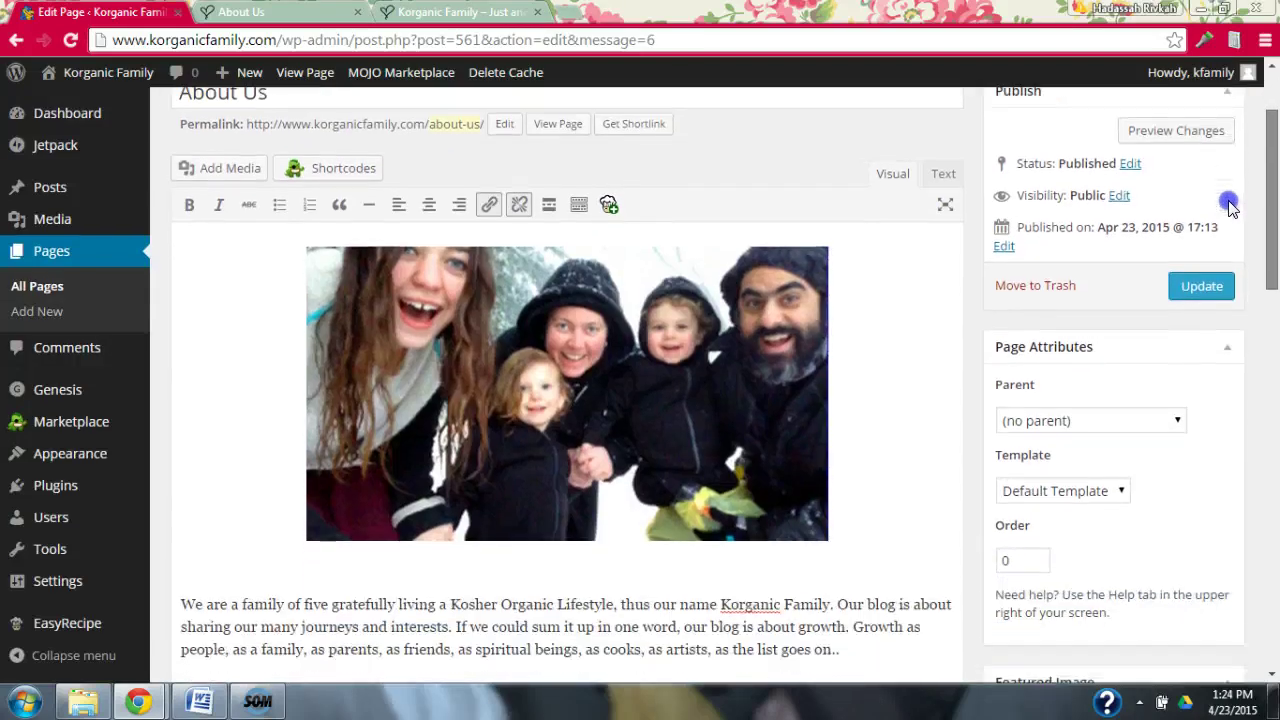
click(1208, 294)
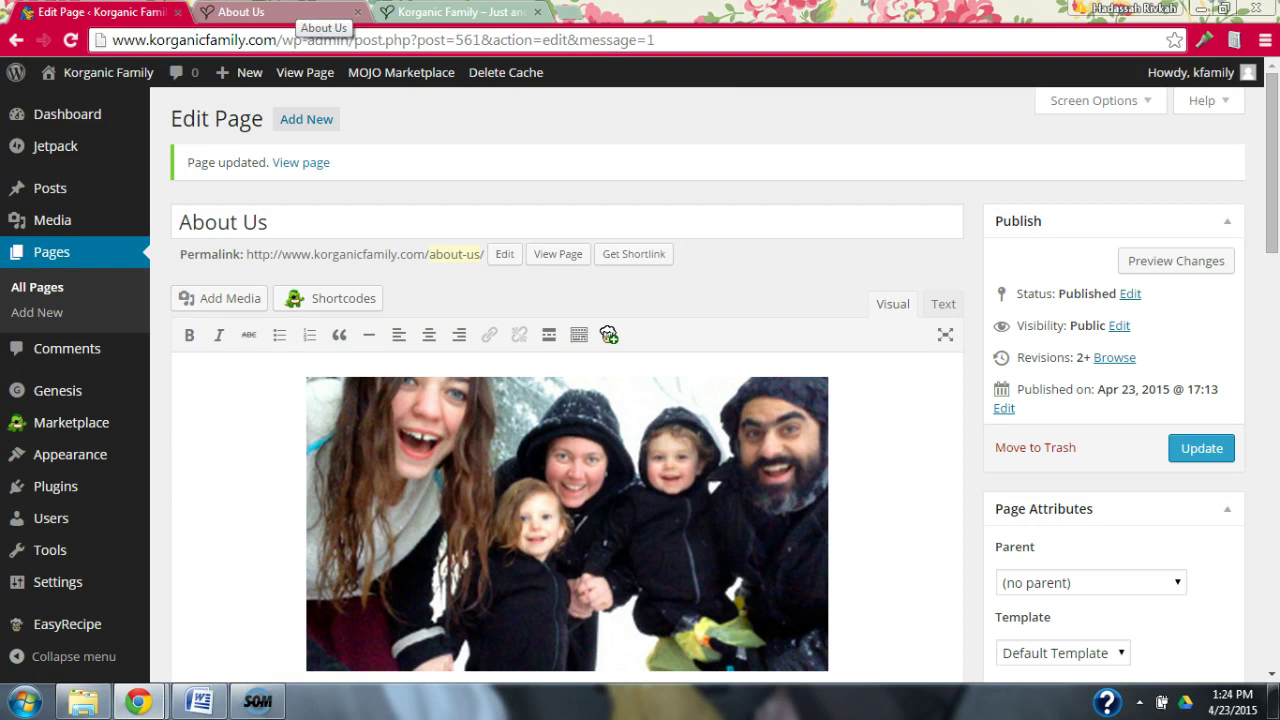
click(305, 14)
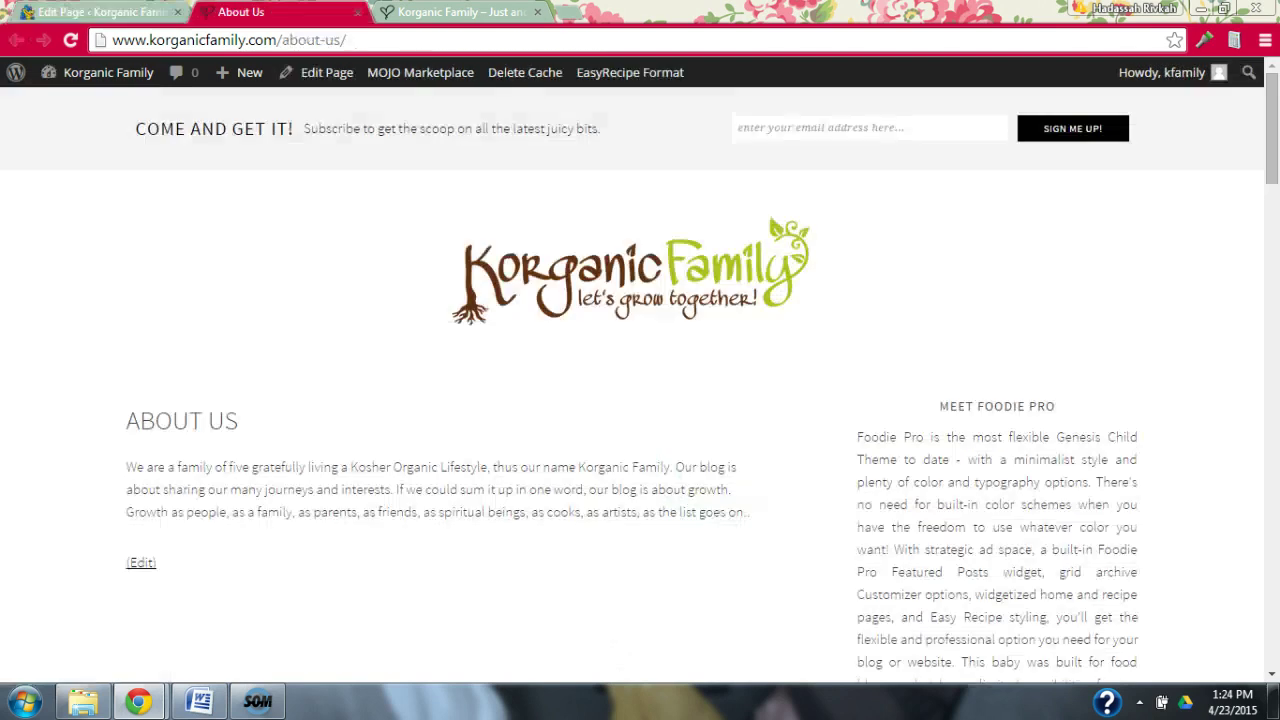
click(70, 39)
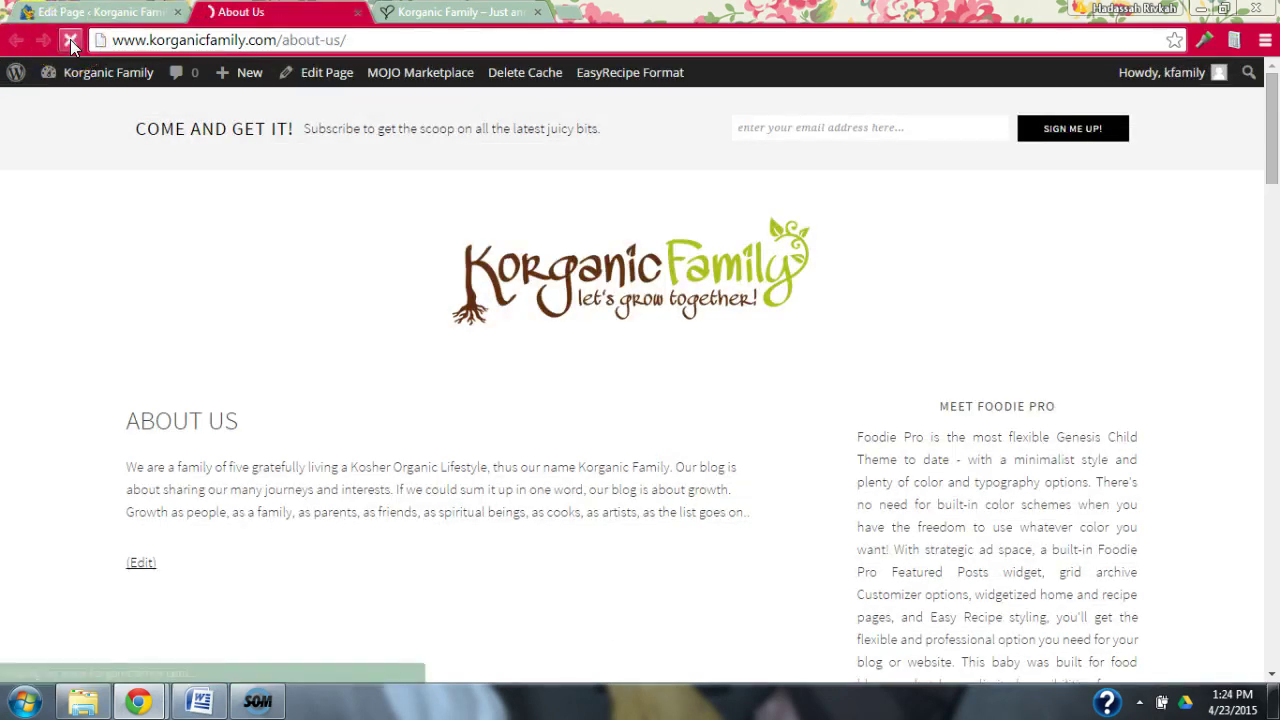
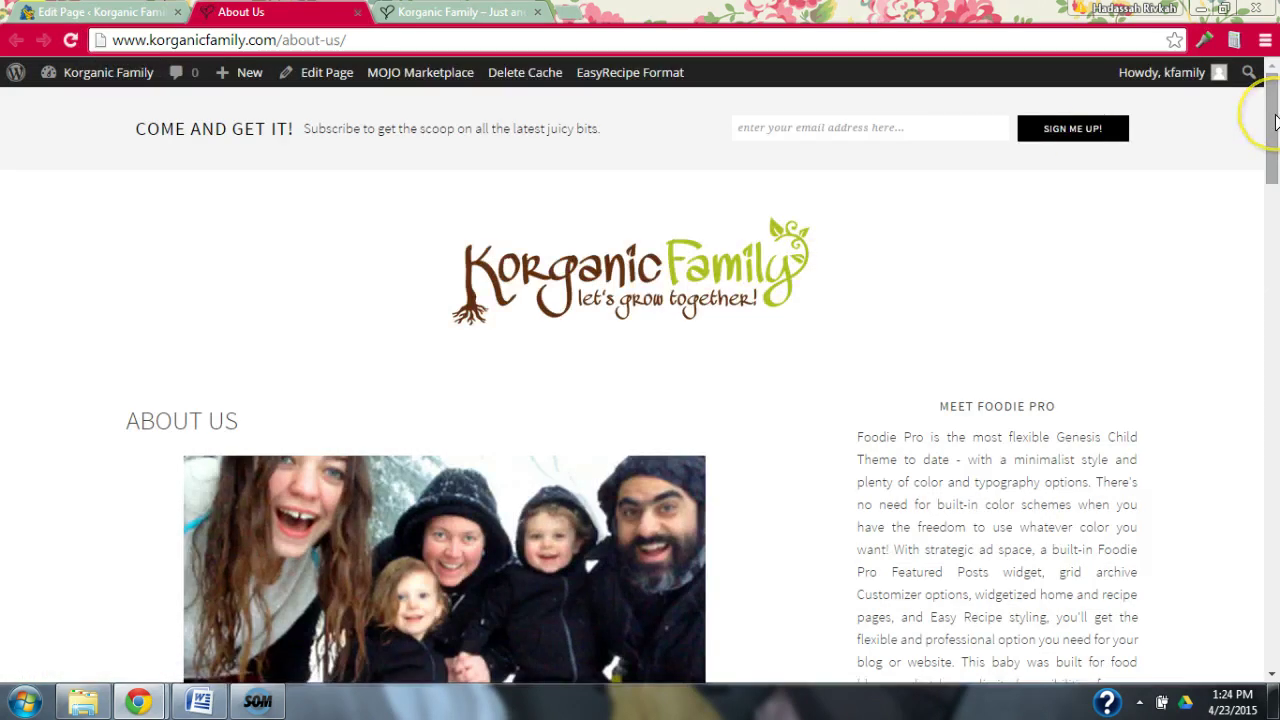
drag(1273, 120, 1275, 180)
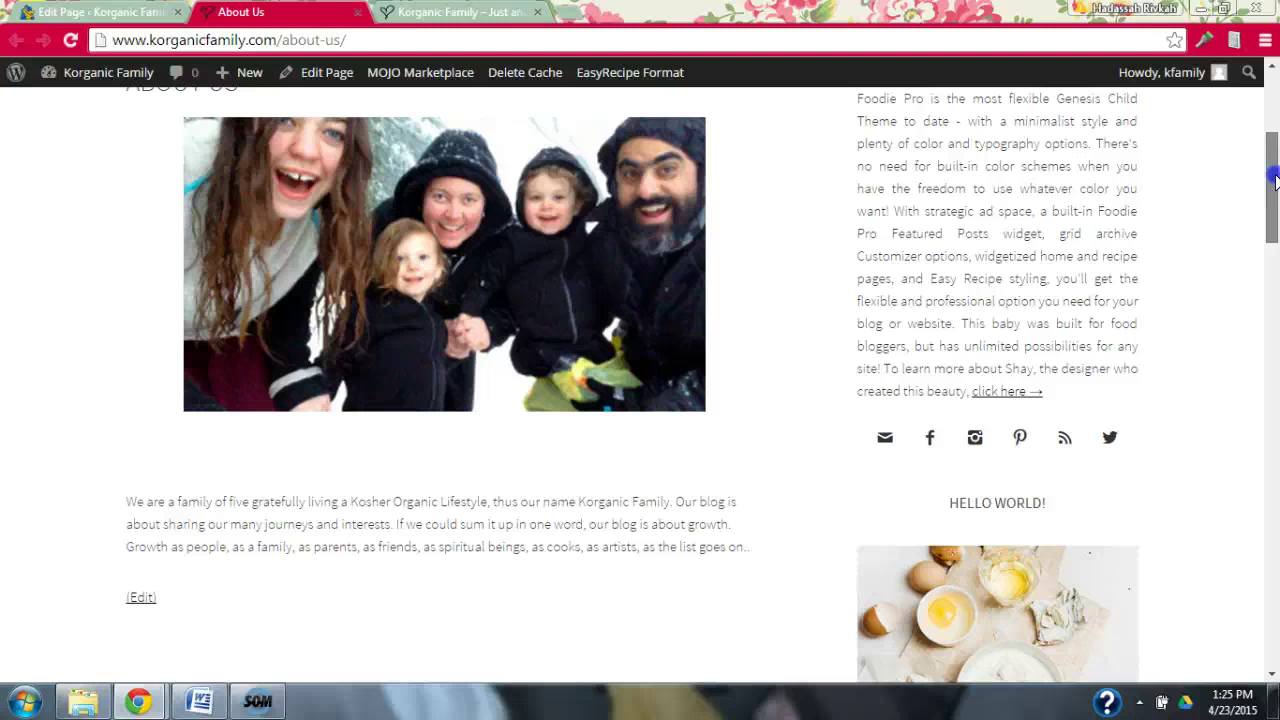
drag(1275, 178, 1275, 169)
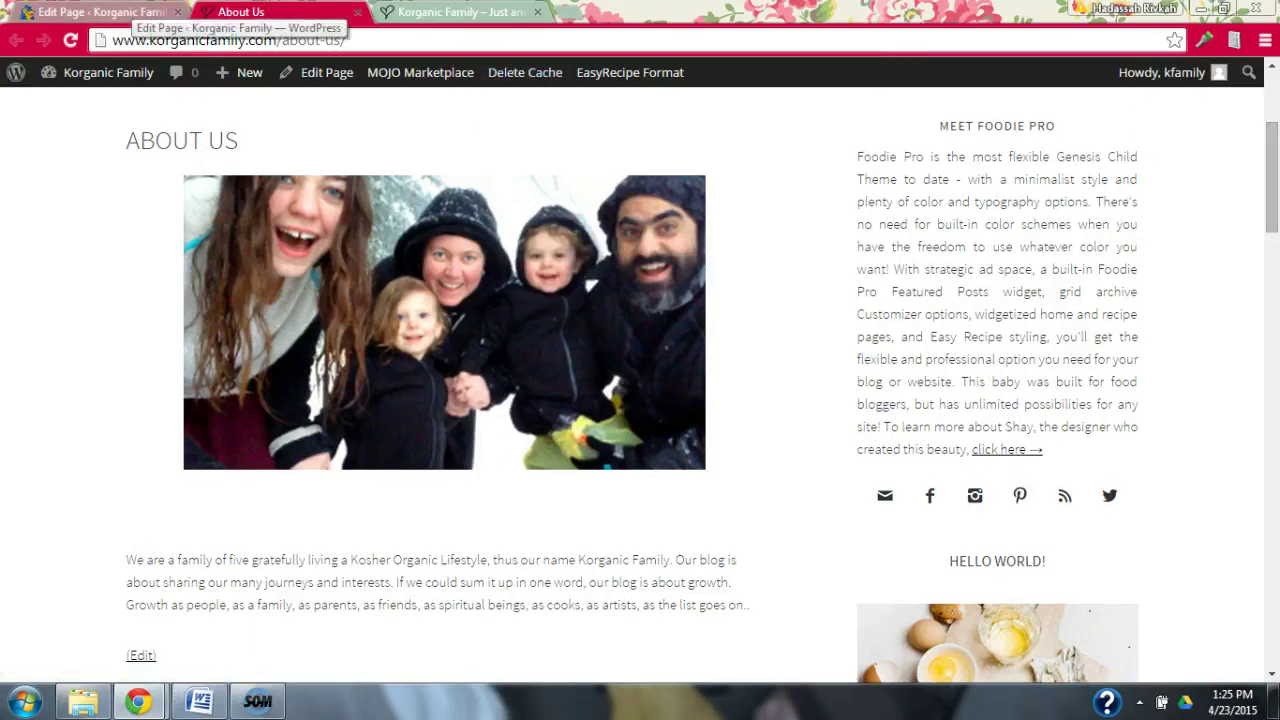
Return to the page editor, select the About Us paragraph to review the available text formatting options, and clear the selection.
click(125, 12)
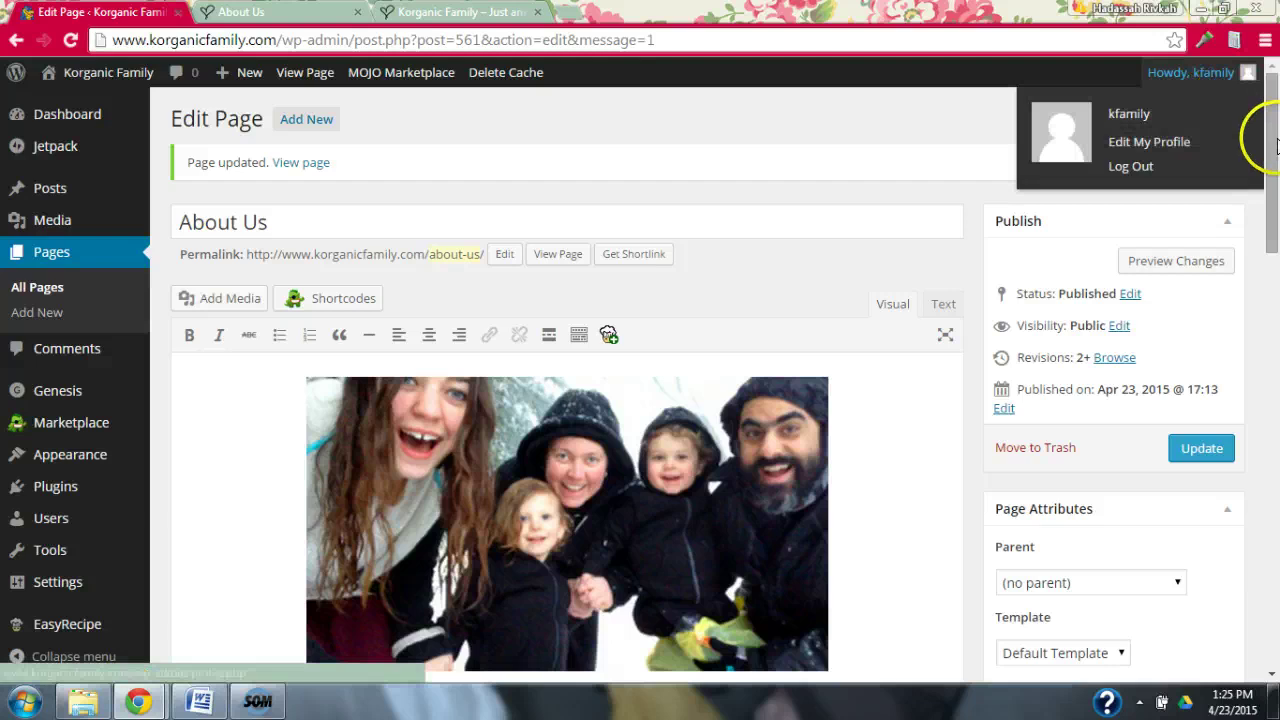
drag(1270, 166, 1275, 250)
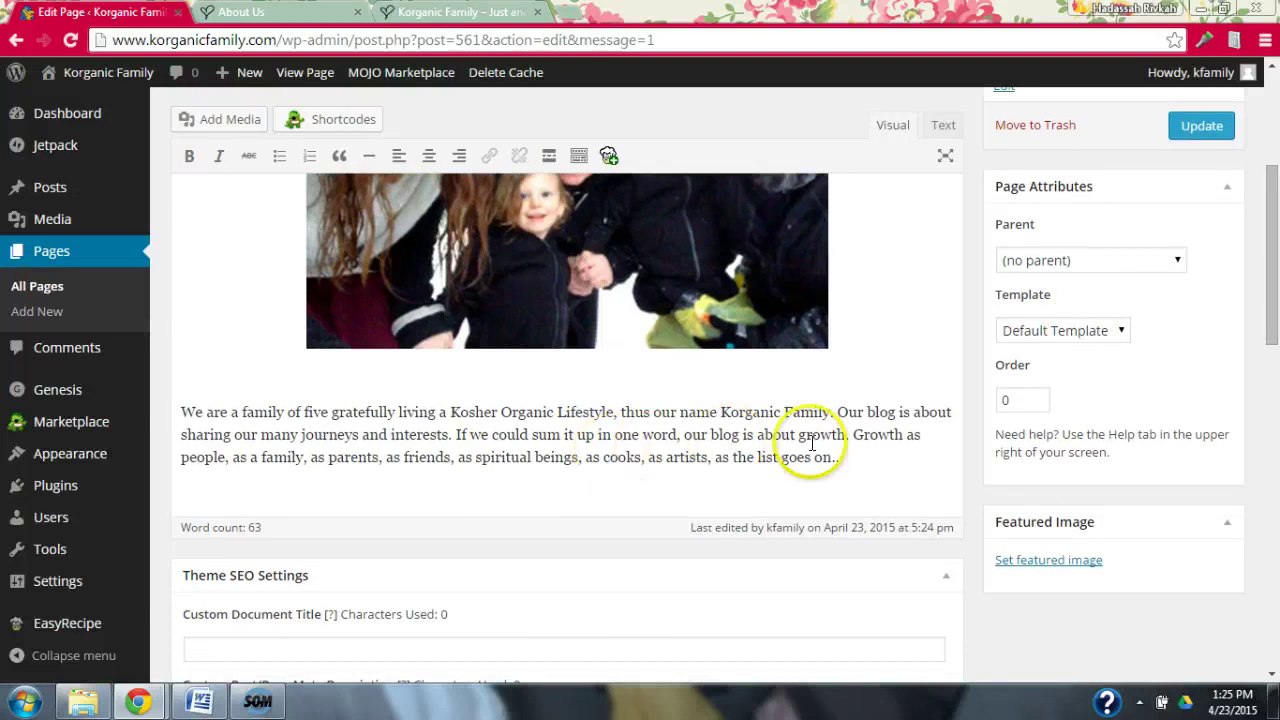
drag(840, 458, 179, 413)
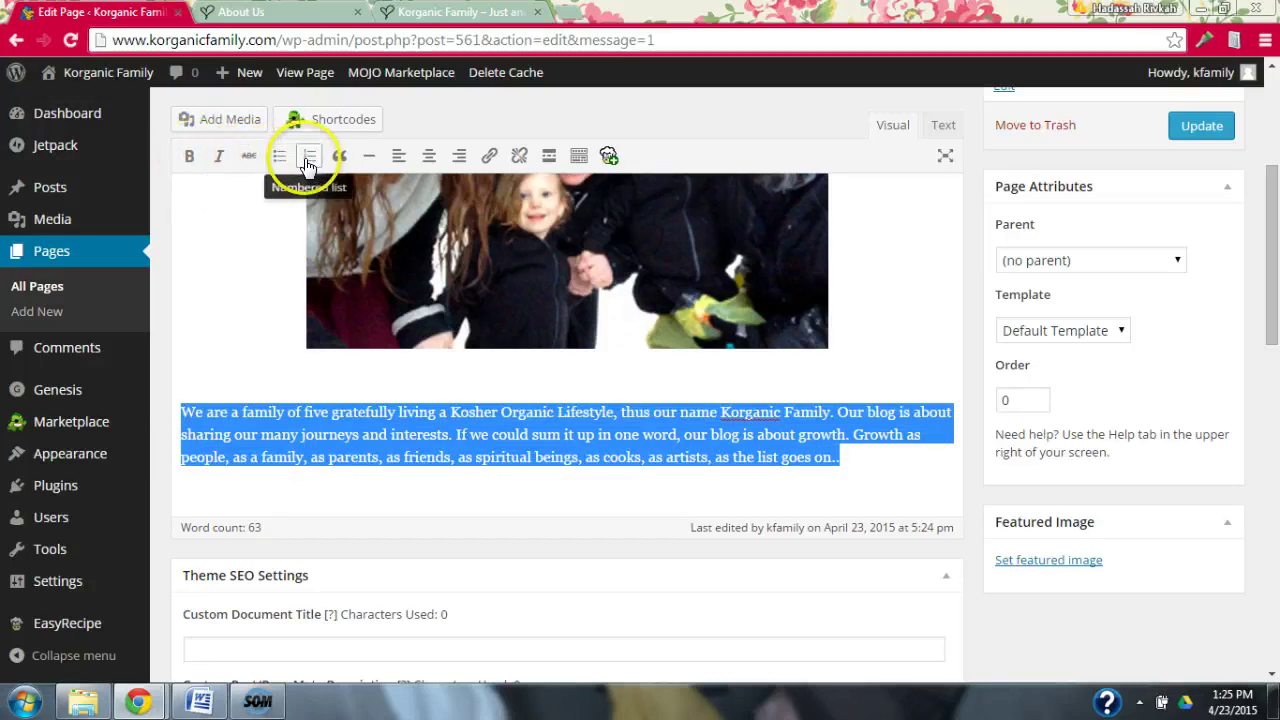
drag(309, 160, 347, 163)
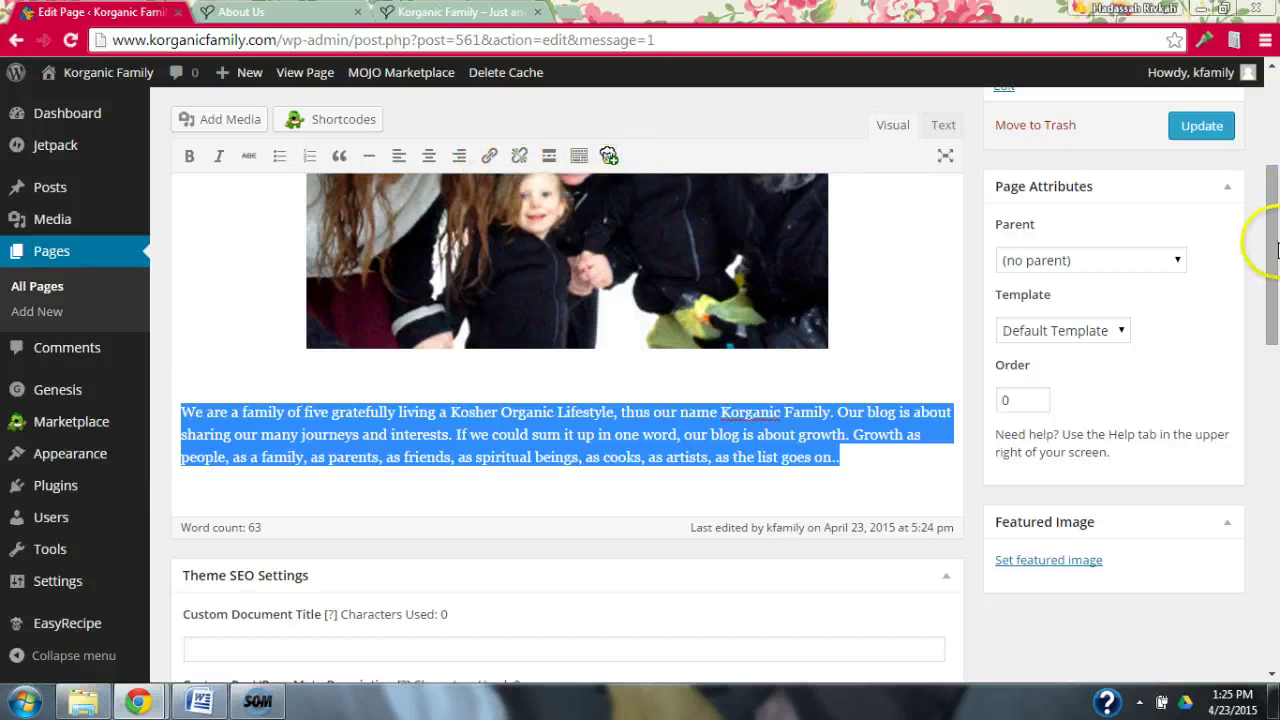
drag(1268, 243, 1268, 123)
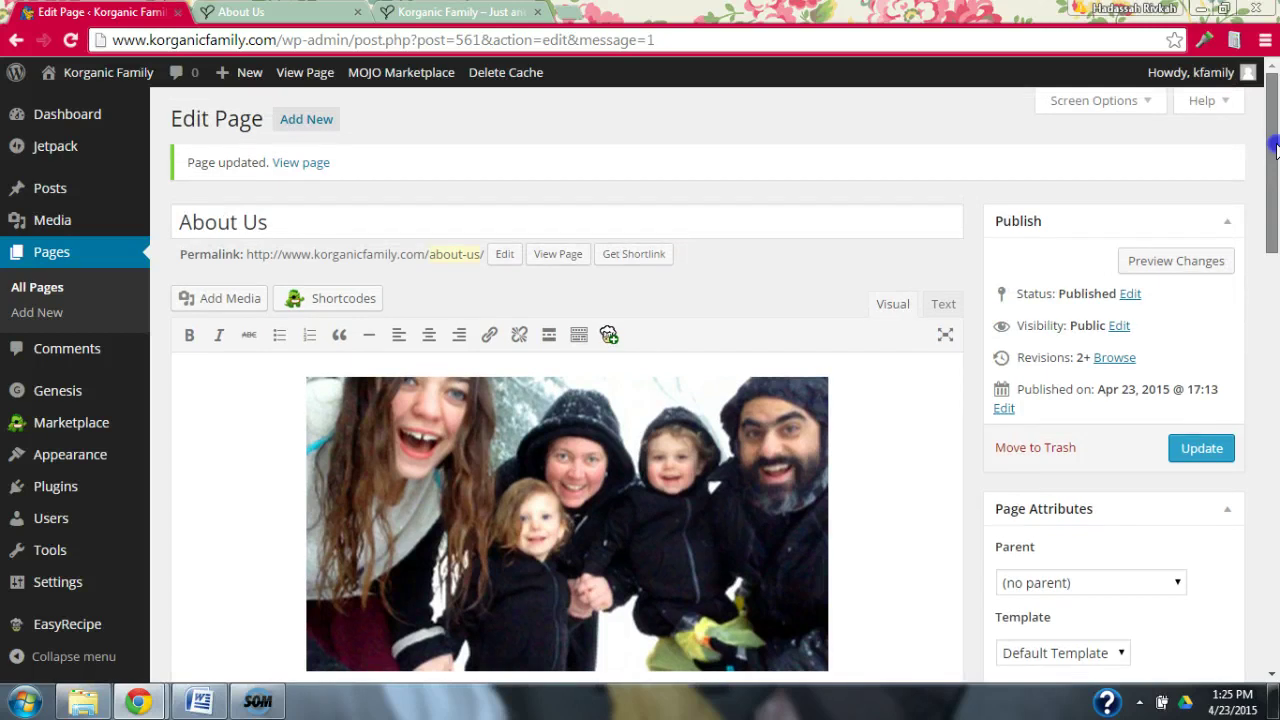
drag(1275, 148, 1275, 197)
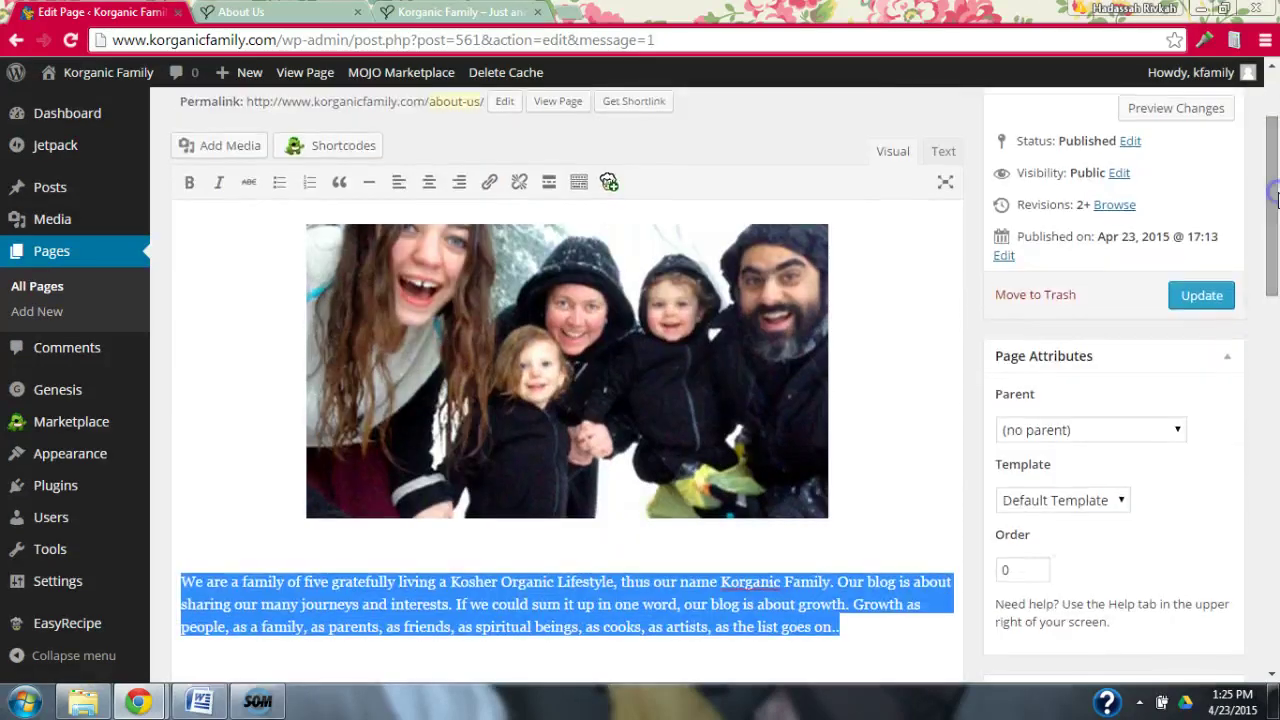
click(891, 516)
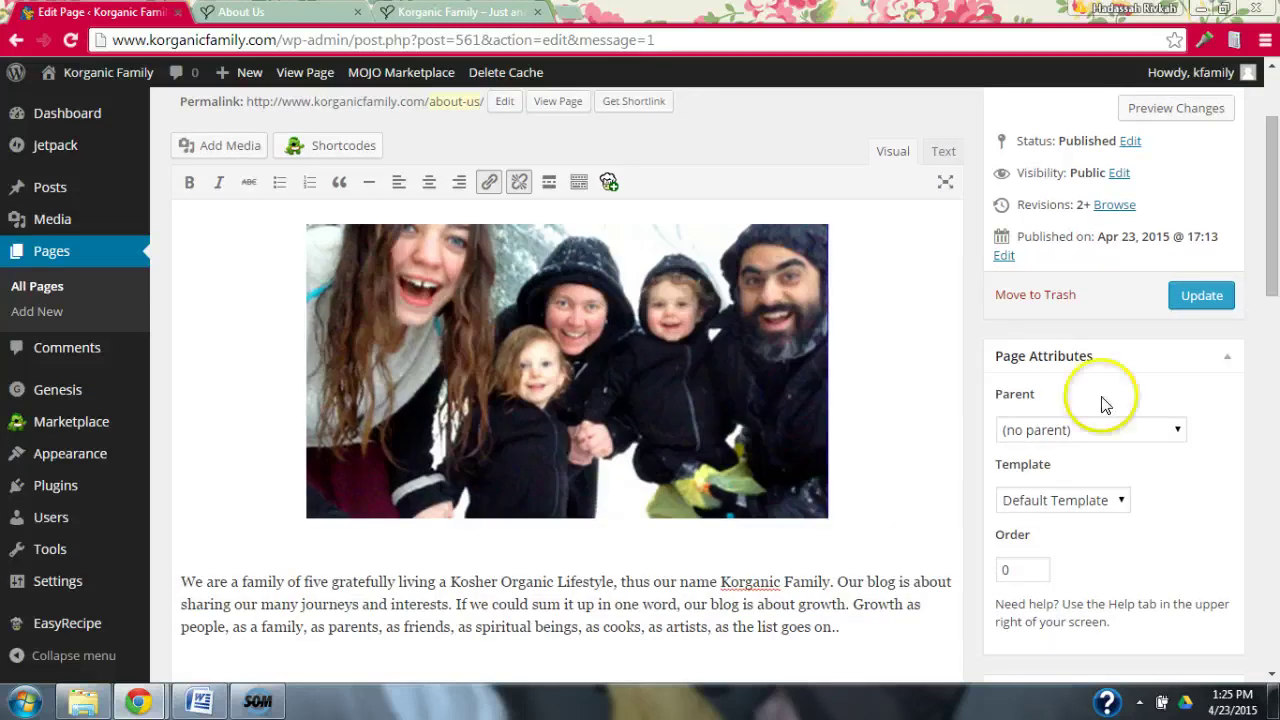
mouse_move(1275, 224)
mouse_down()
mouse_move(1275, 572)
mouse_move(1275, 208)
mouse_move(1275, 250)
mouse_move(1275, 222)
mouse_up()
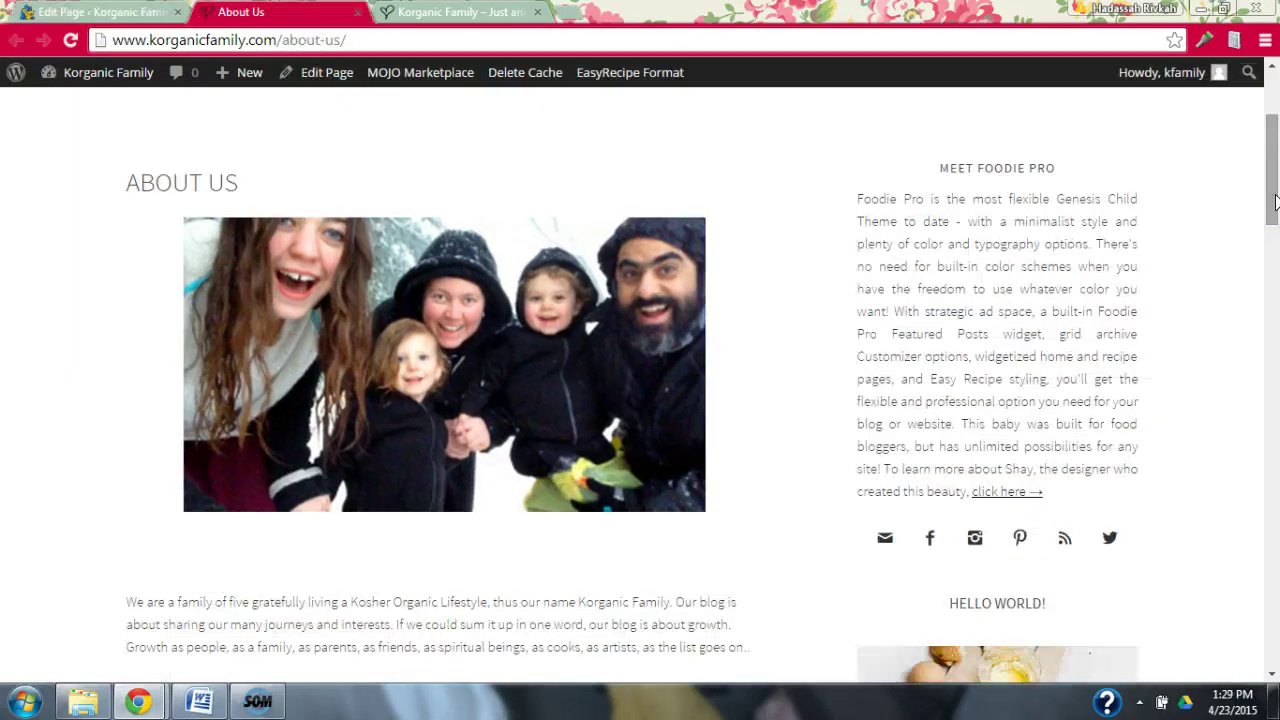
Look over the live About Us page down to the end of its text and open it for editing from there.
click(1275, 202)
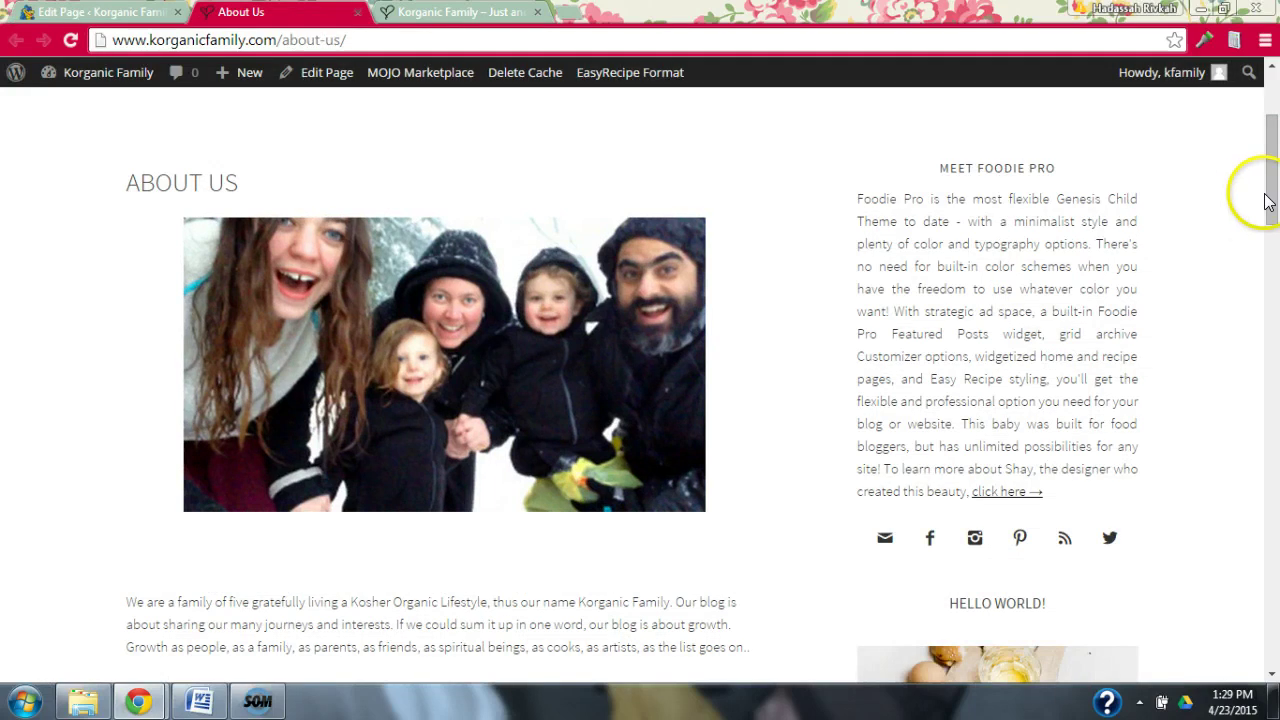
drag(1275, 202, 1275, 246)
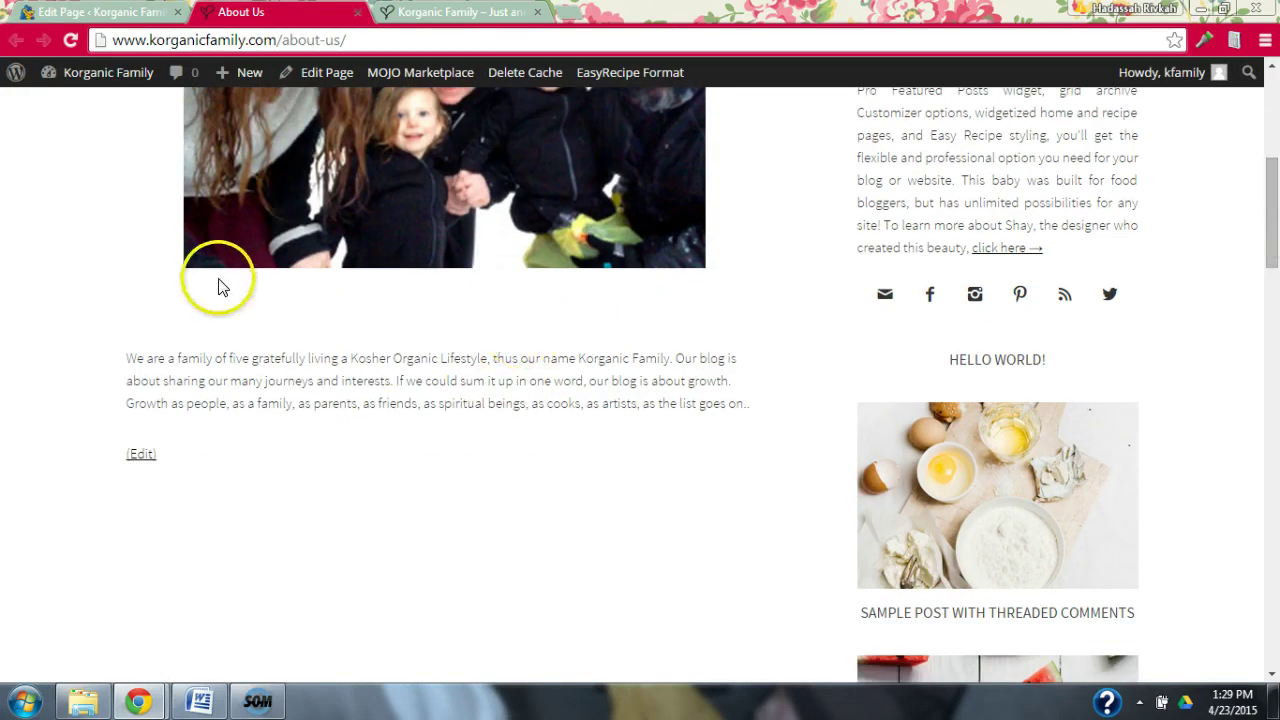
mouse_move(1275, 229)
mouse_down()
mouse_move(1252, 122)
mouse_move(1271, 214)
mouse_up()
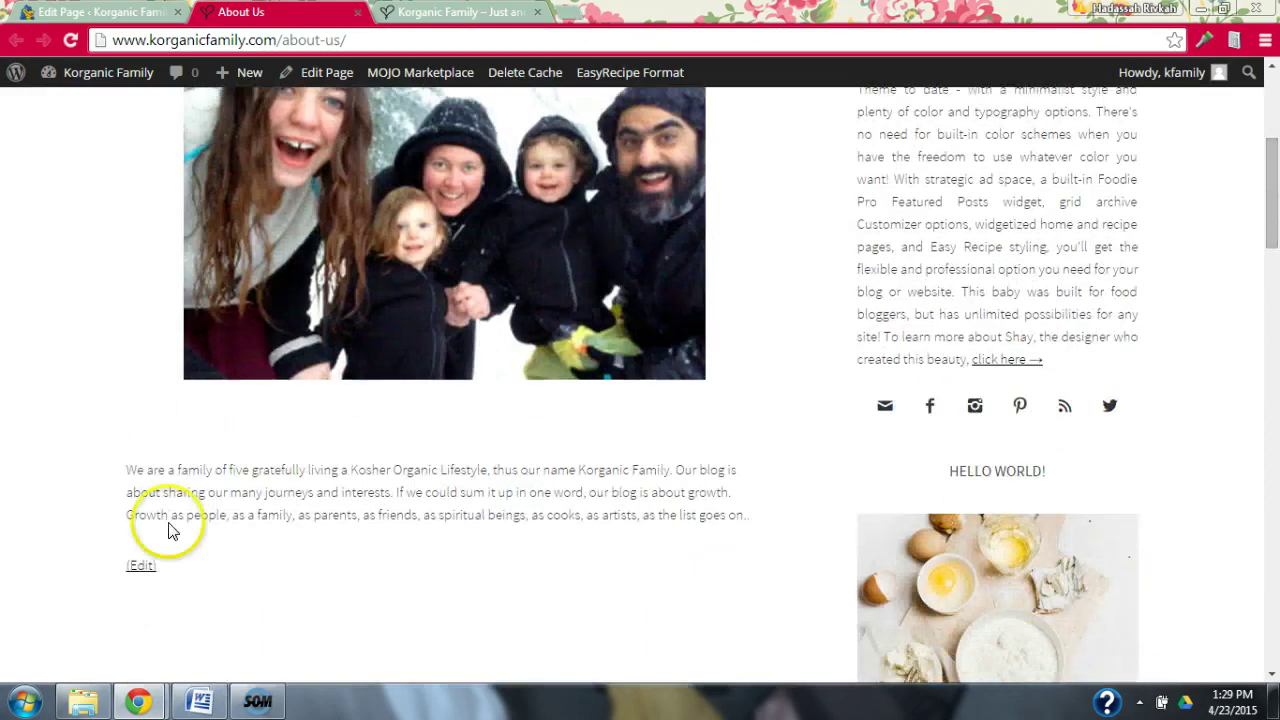
click(141, 567)
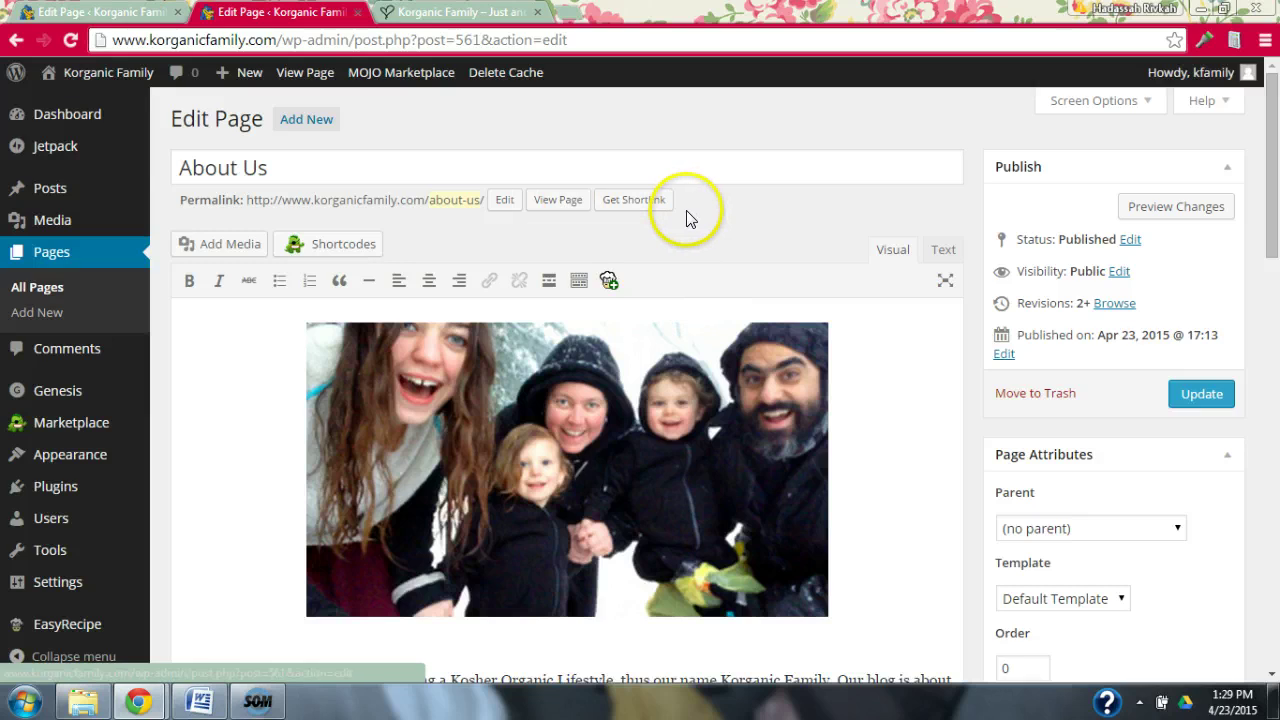
View the live page from its editor and go back into editing through the link below the paragraph.
click(553, 203)
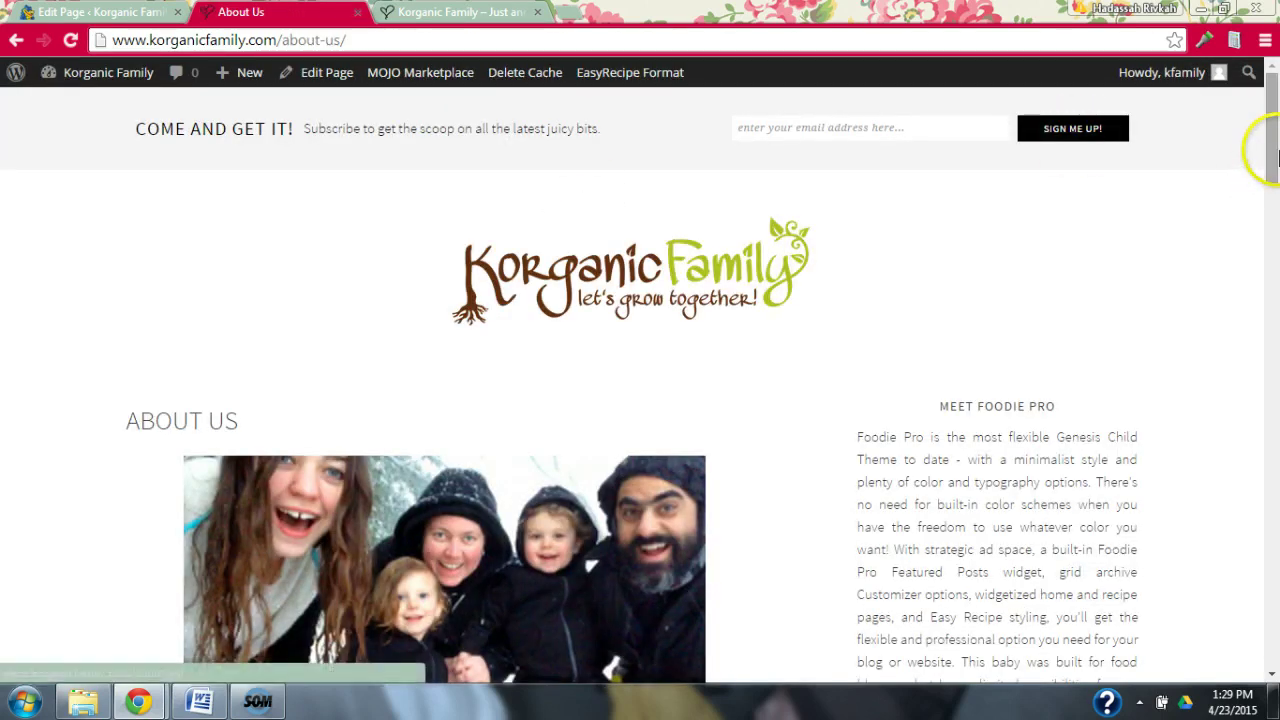
drag(1272, 150, 600, 300)
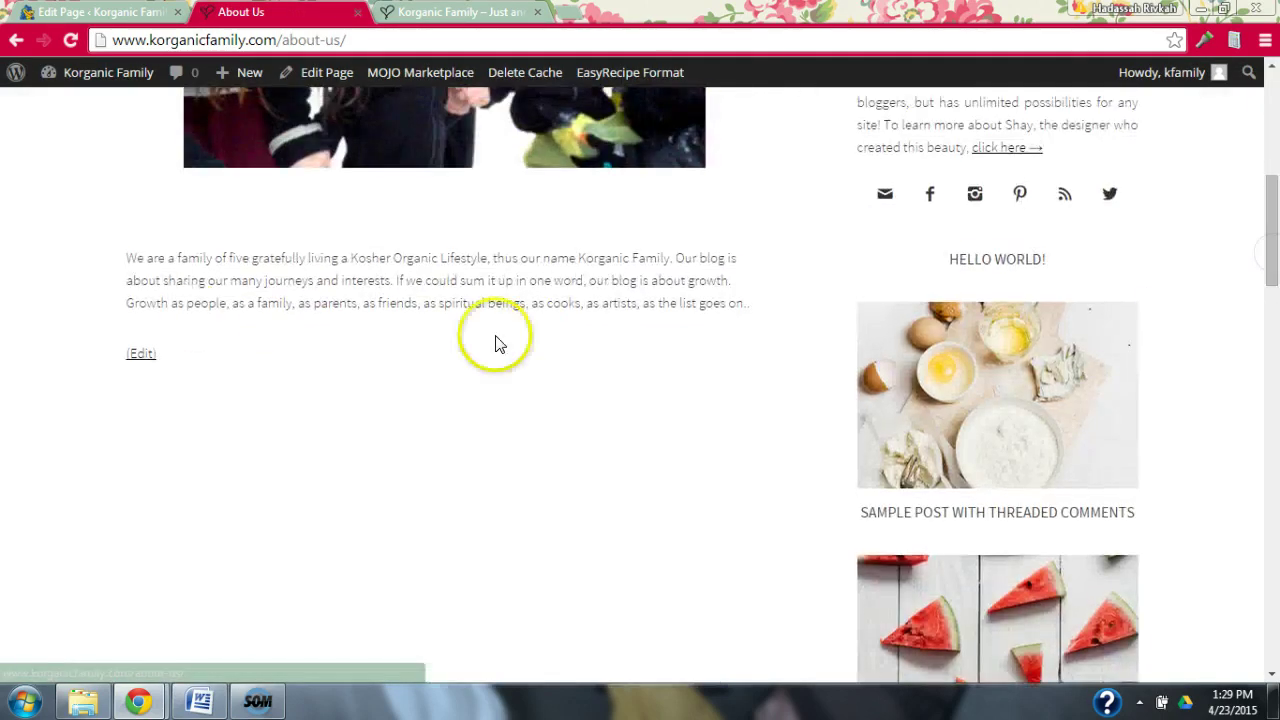
click(141, 355)
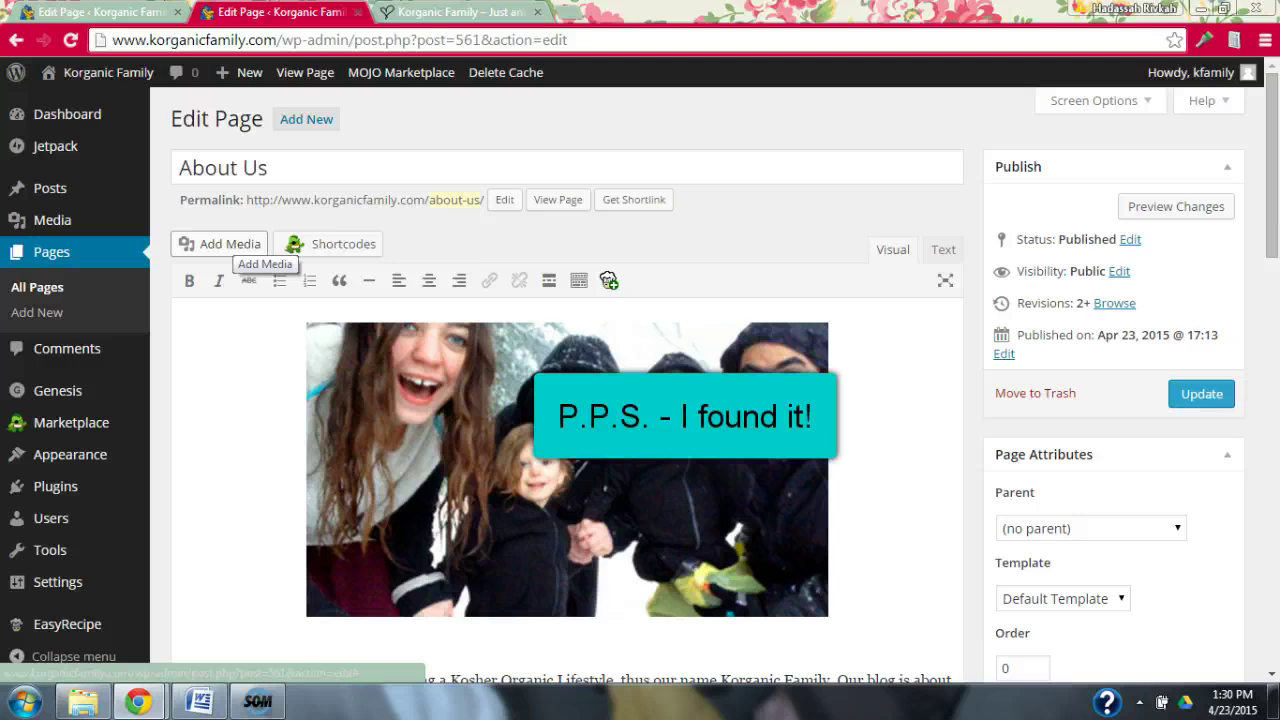
Close the duplicate page editor, preview the About Us changes from the original editor, and return to that editor.
click(356, 12)
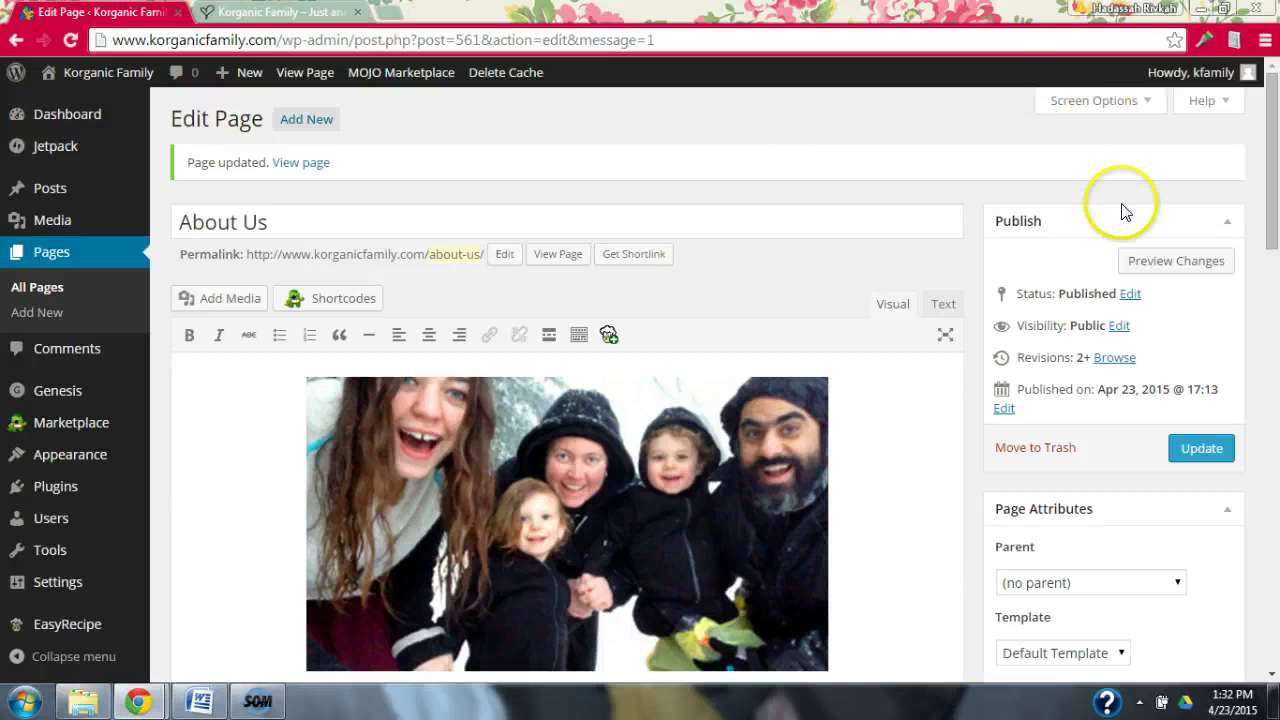
click(1169, 262)
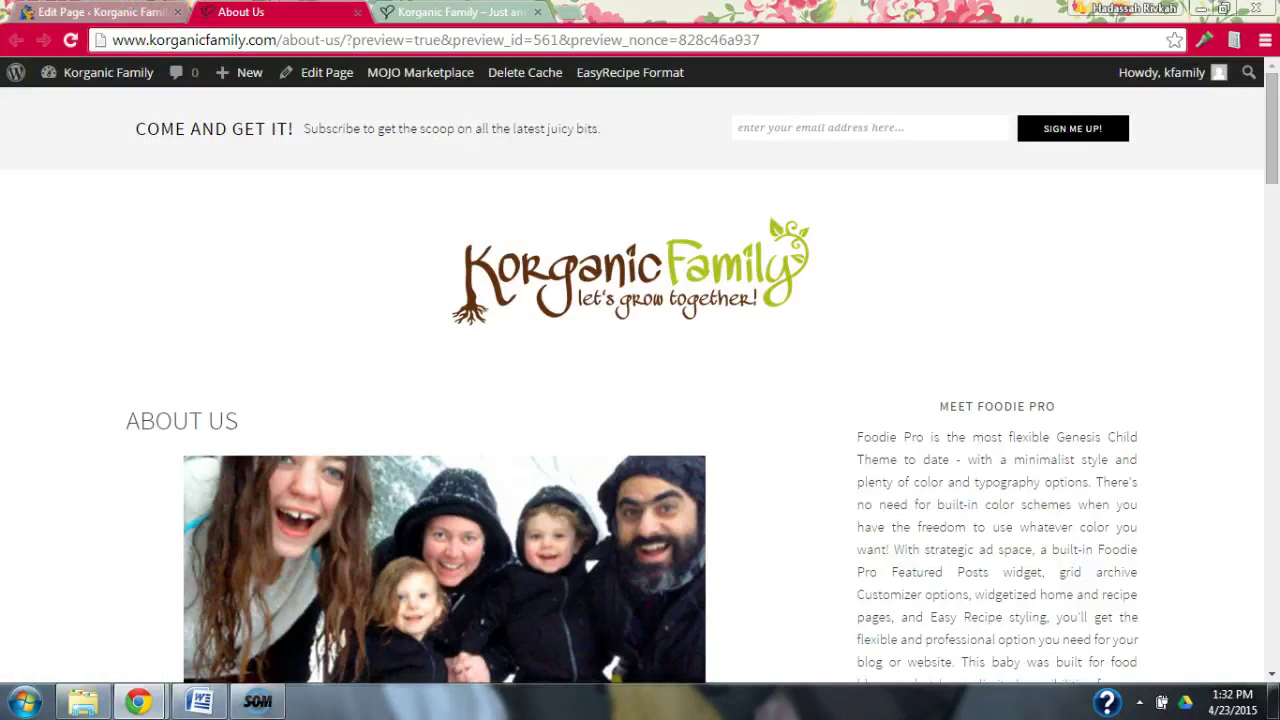
click(100, 12)
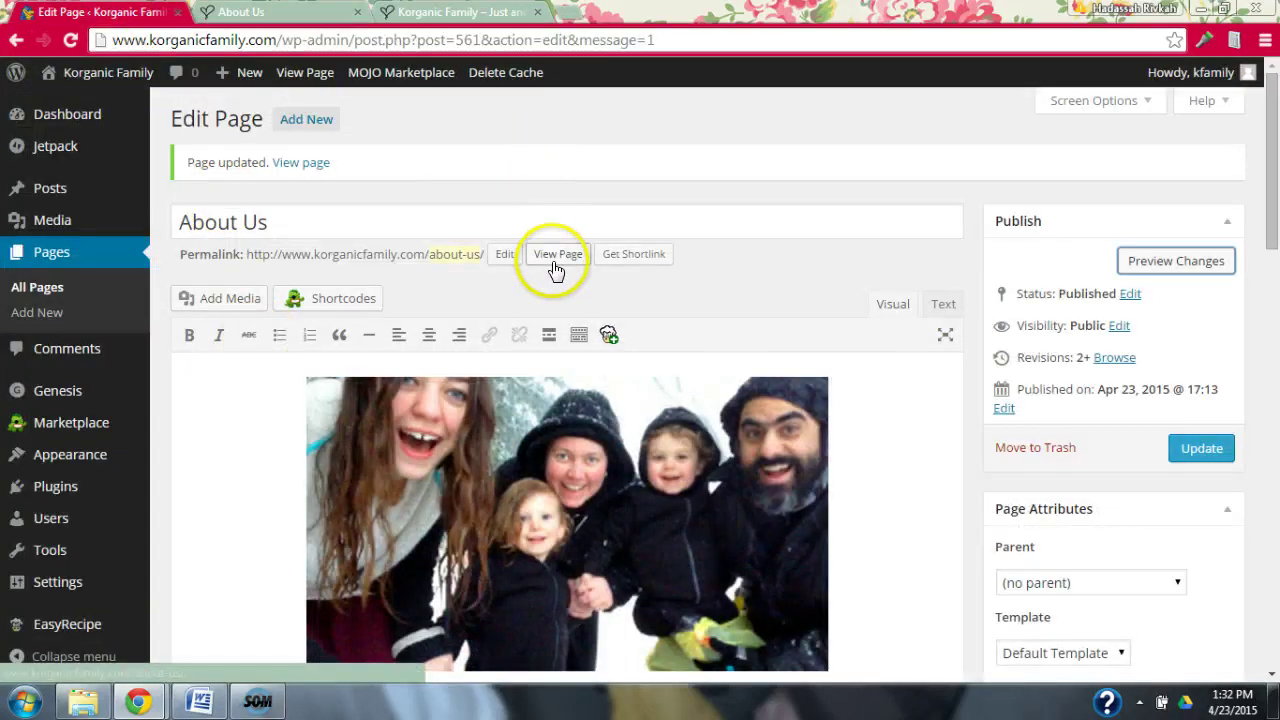